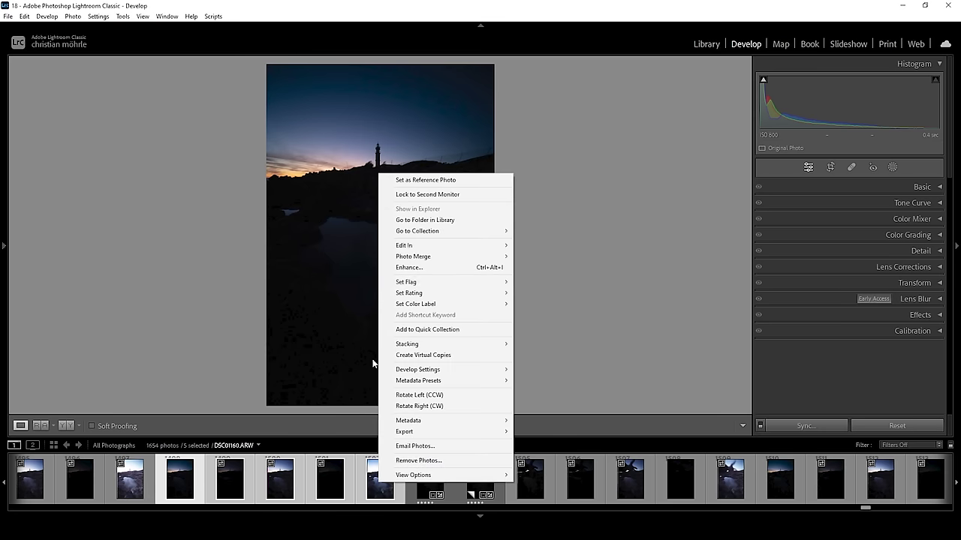
# - Merge the five selected exposures into an HDR photo with Auto Align on and no deghosting
pyautogui.moveTo(430, 259)
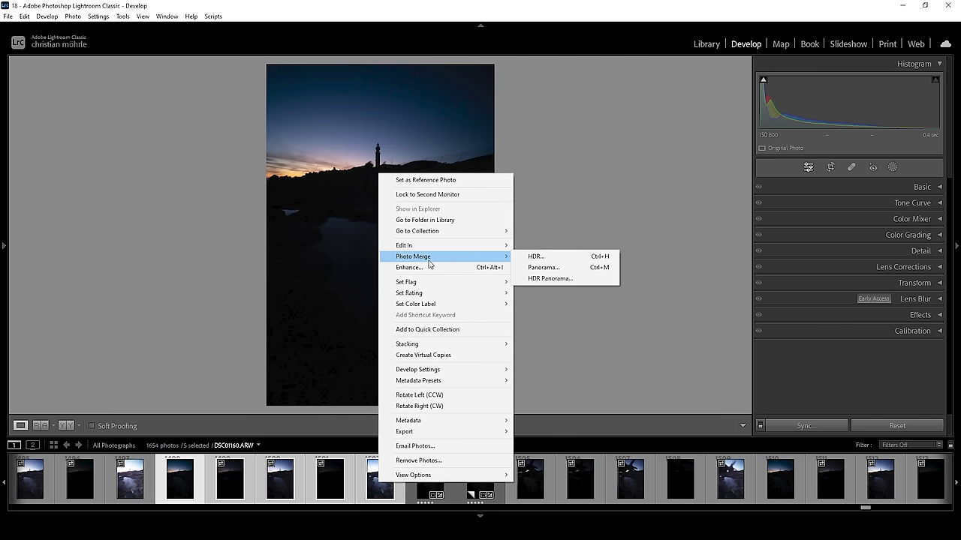
pyautogui.click(532, 257)
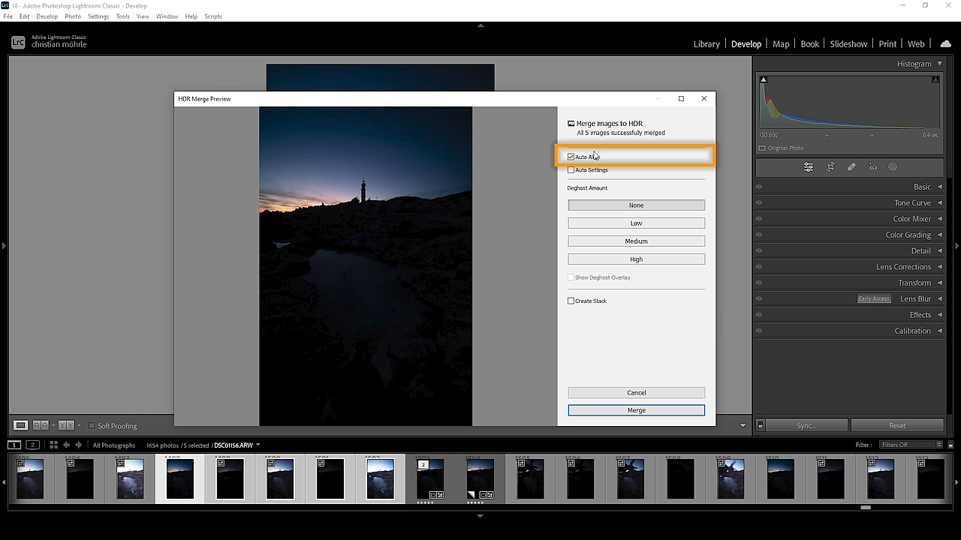
pyautogui.click(620, 411)
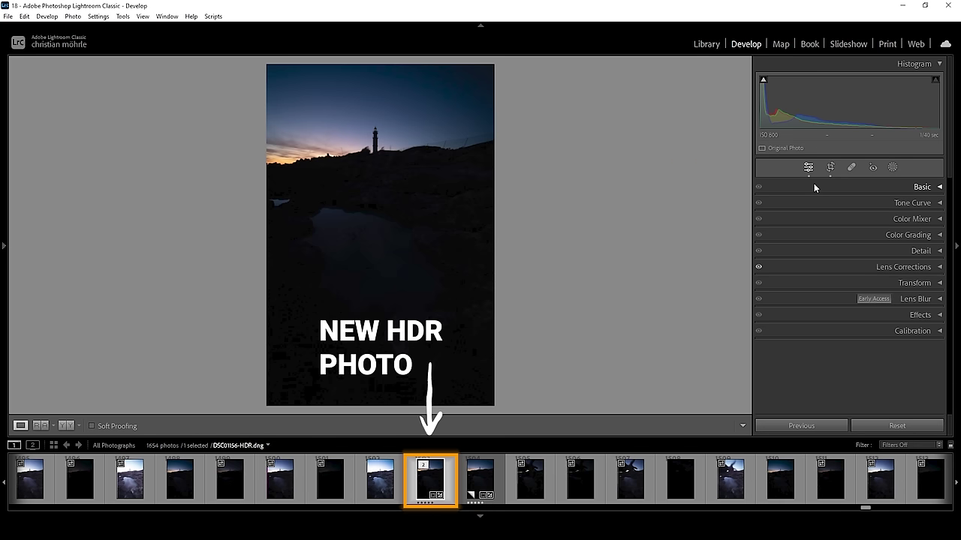
# - Check the existing crop frame of the merged HDR photo
pyautogui.click(830, 167)
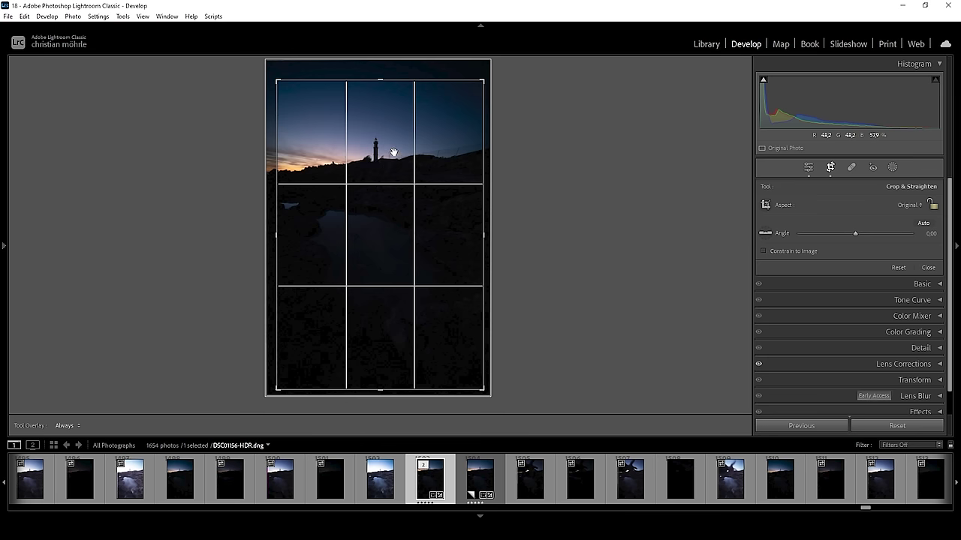
pyautogui.click(809, 167)
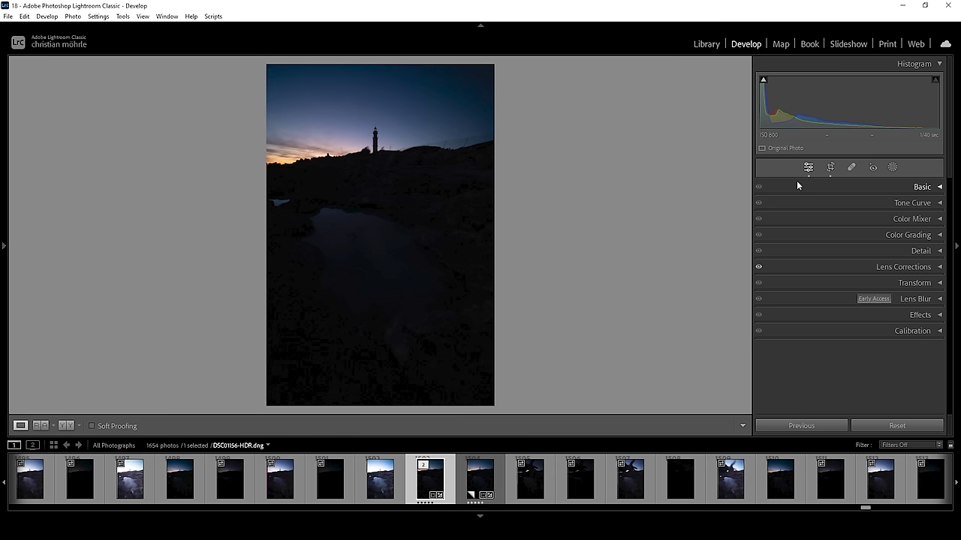
# - Brighten the photo's base tones with Exposure +3.03, Highlights -50, Shadows +48 and Blacks +30
pyautogui.click(938, 188)
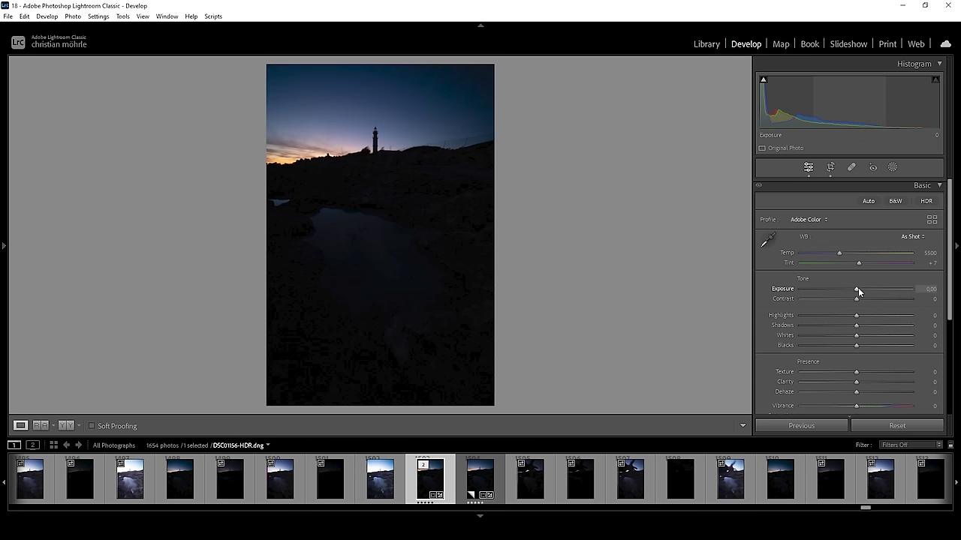
pyautogui.moveTo(858, 289); pyautogui.dragTo(875, 294)
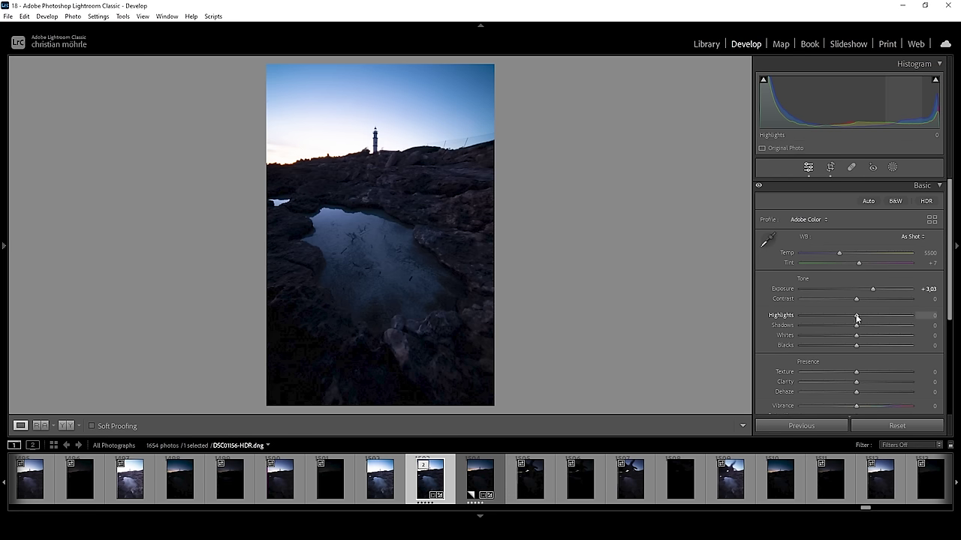
pyautogui.moveTo(855, 315); pyautogui.dragTo(827, 314)
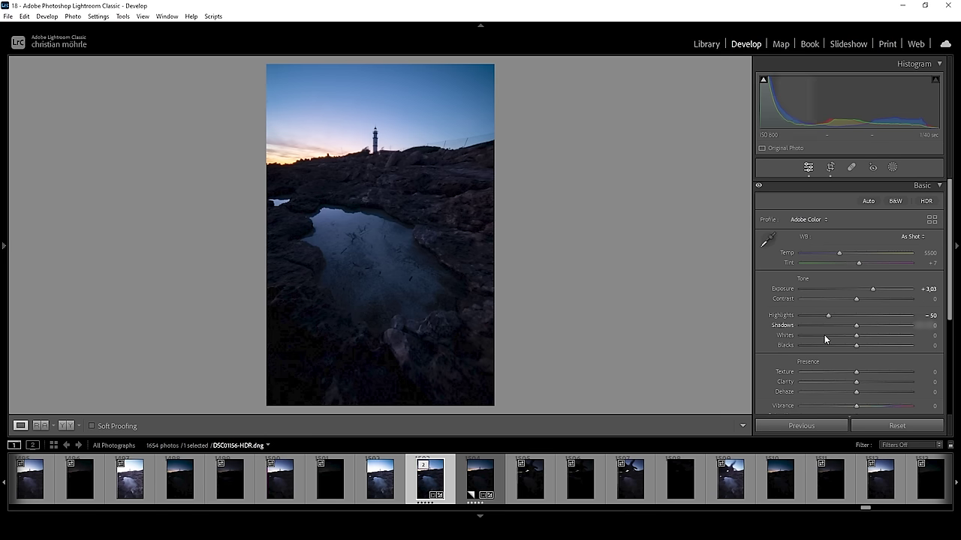
pyautogui.moveTo(857, 327); pyautogui.dragTo(883, 330)
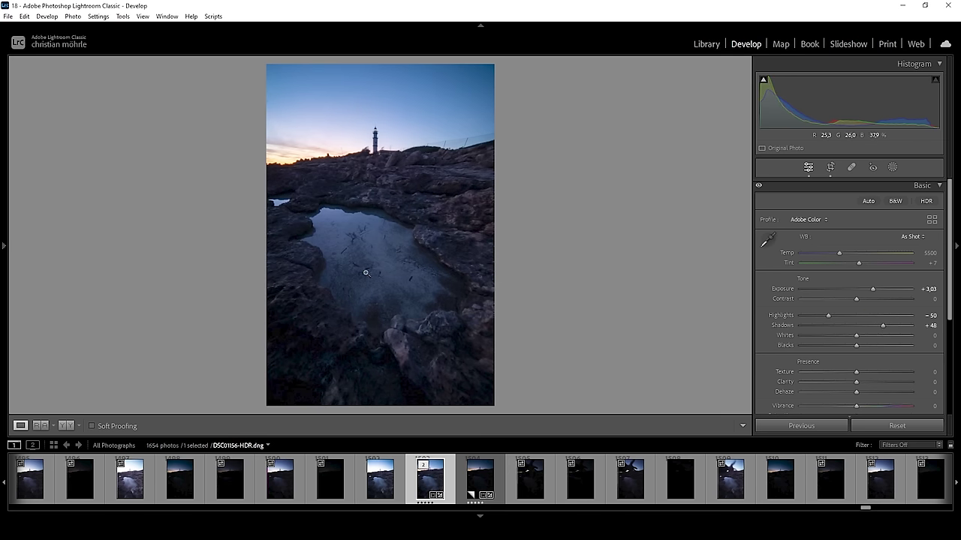
pyautogui.moveTo(766, 86)
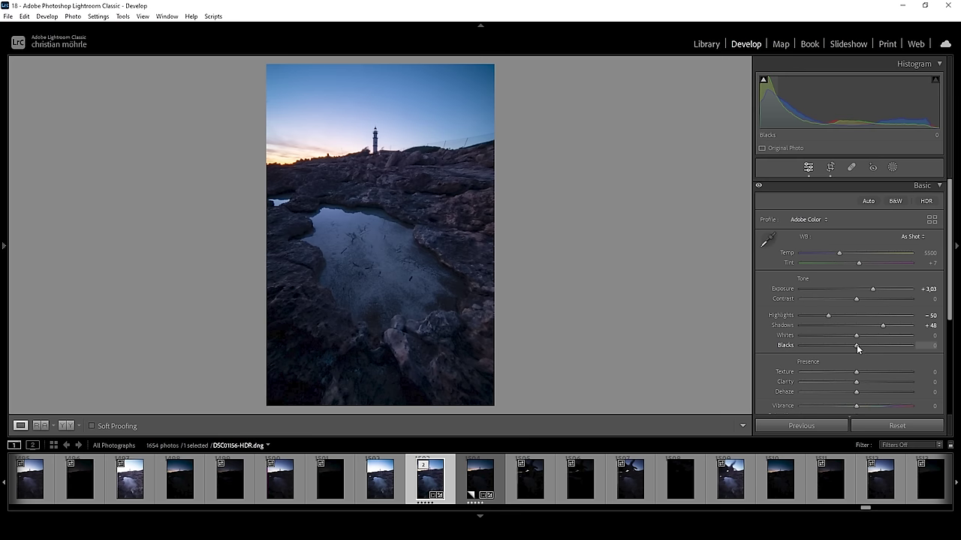
pyautogui.moveTo(856, 344); pyautogui.dragTo(872, 346)
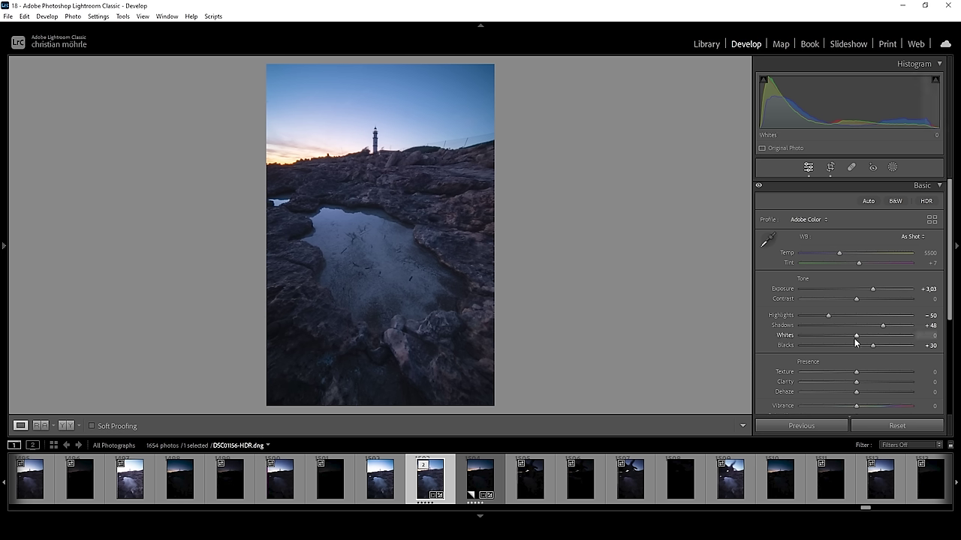
# - Set Texture to +6, Clarity to -5 and Vibrance to +7, and warm the white balance to a Temp of 7792
pyautogui.moveTo(856, 373); pyautogui.dragTo(859, 374)
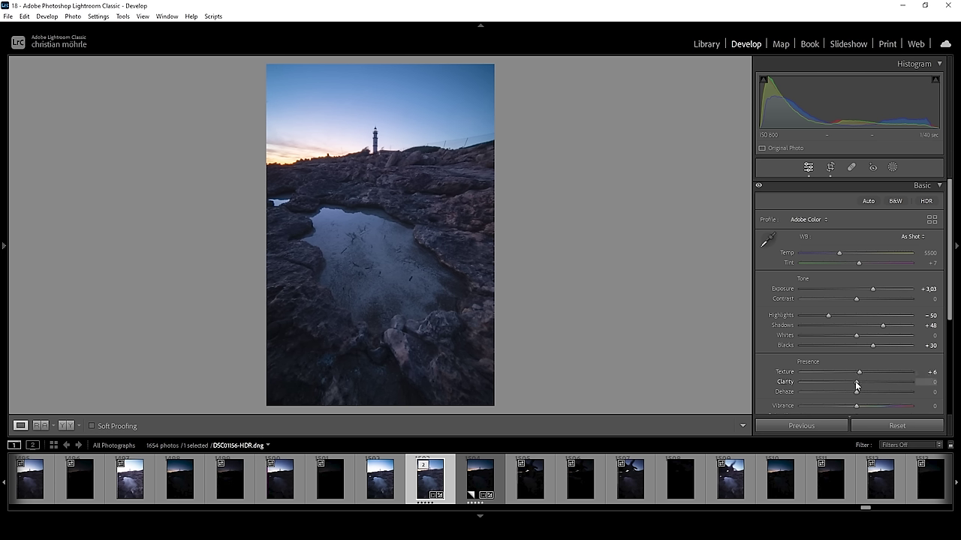
pyautogui.moveTo(856, 383); pyautogui.dragTo(853, 384)
pyautogui.moveTo(854, 384); pyautogui.dragTo(852, 385)
pyautogui.moveTo(859, 406); pyautogui.dragTo(861, 407)
pyautogui.moveTo(840, 252); pyautogui.dragTo(861, 252)
pyautogui.press('Up')
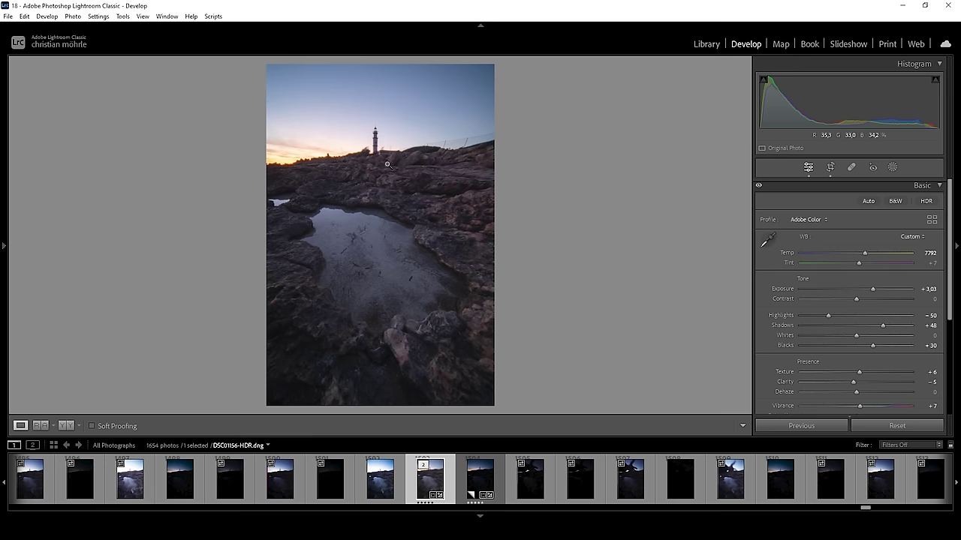
# - Inspect the colour fringe along the horizon rocks and enable Remove Chromatic Aberration for the photo
pyautogui.click(297, 161)
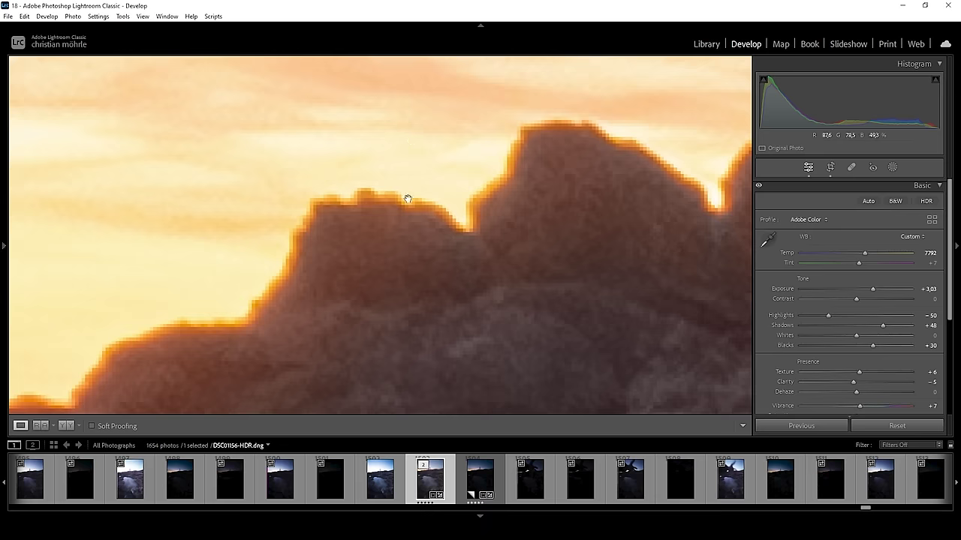
pyautogui.click(392, 217)
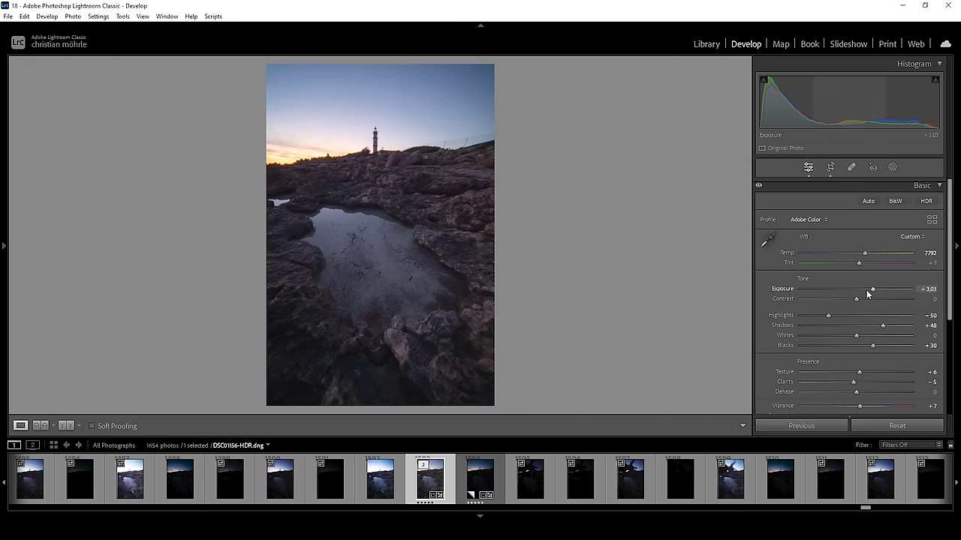
pyautogui.click(938, 186)
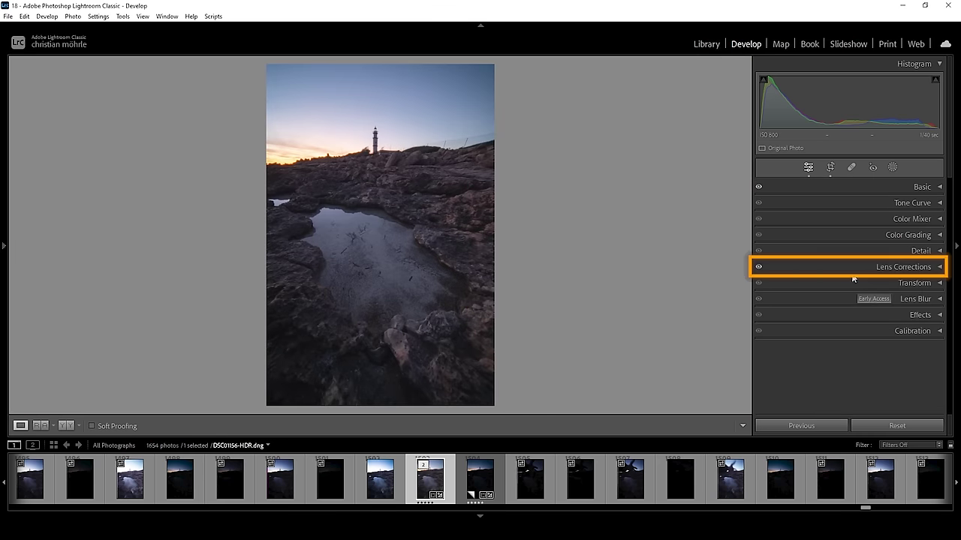
pyautogui.click(938, 266)
pyautogui.click(832, 247)
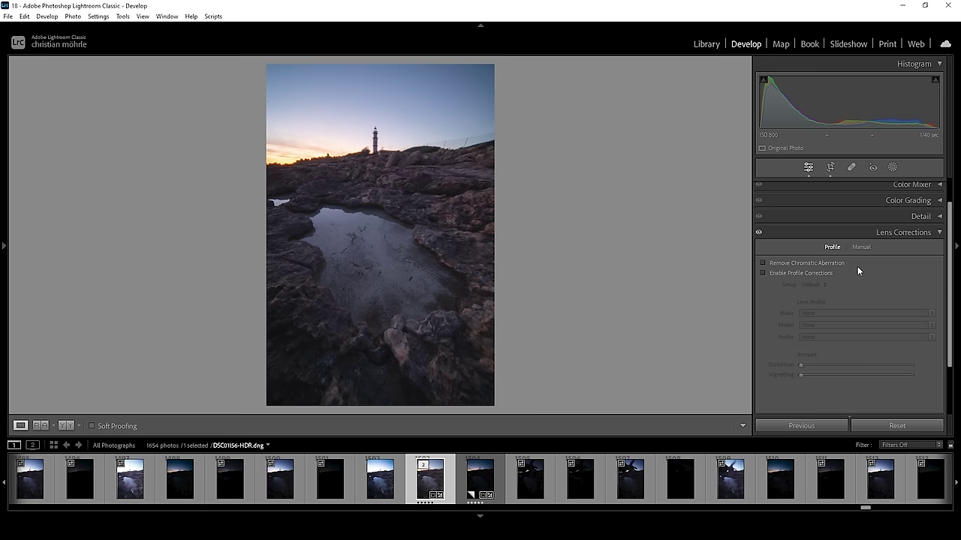
pyautogui.click(771, 264)
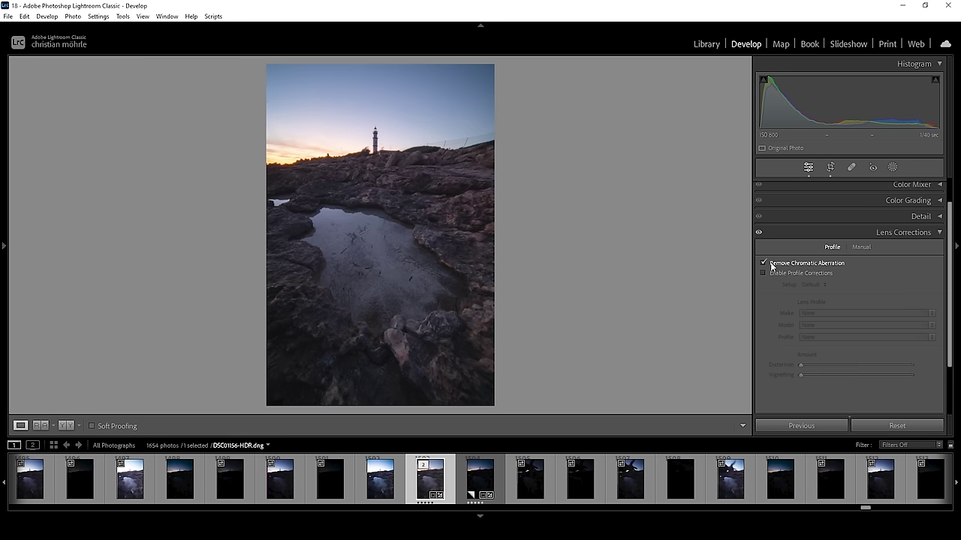
# - Defringe the horizon rocks by sampling the orange edge colour and setting the green defringe amount to 1
pyautogui.click(291, 161)
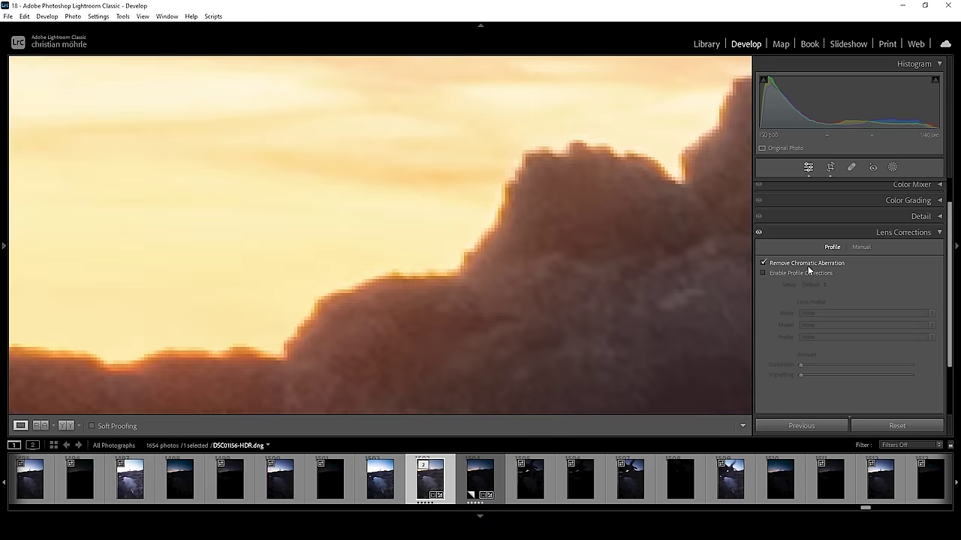
pyautogui.click(862, 248)
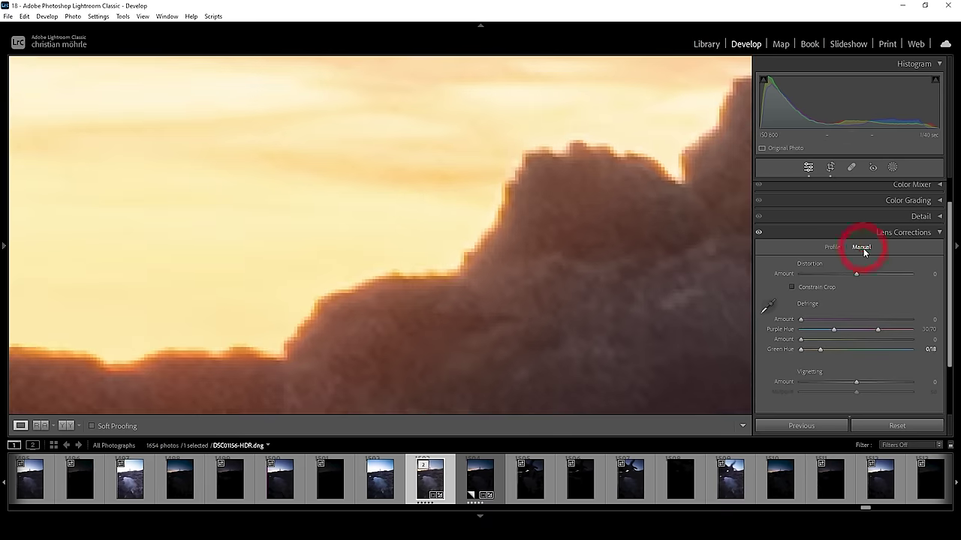
pyautogui.click(768, 307)
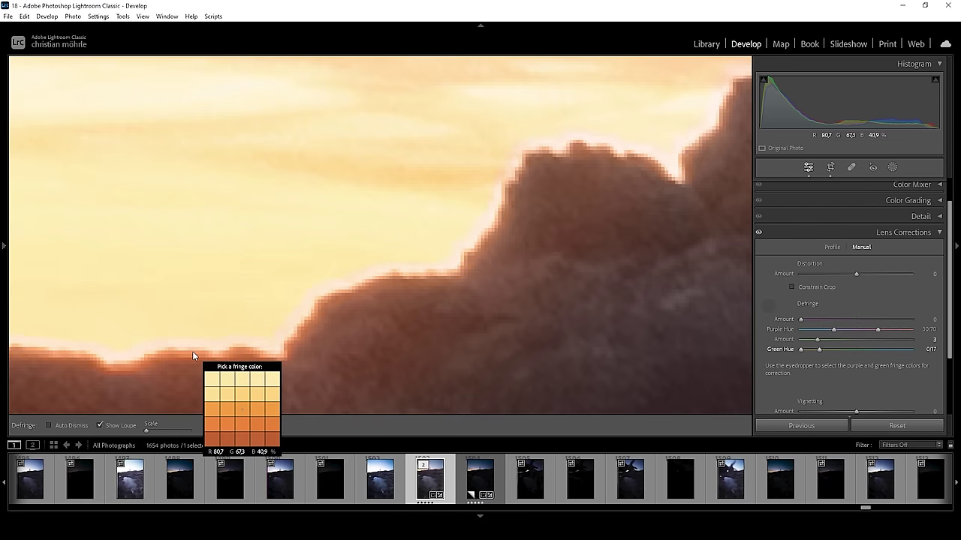
pyautogui.click(263, 339)
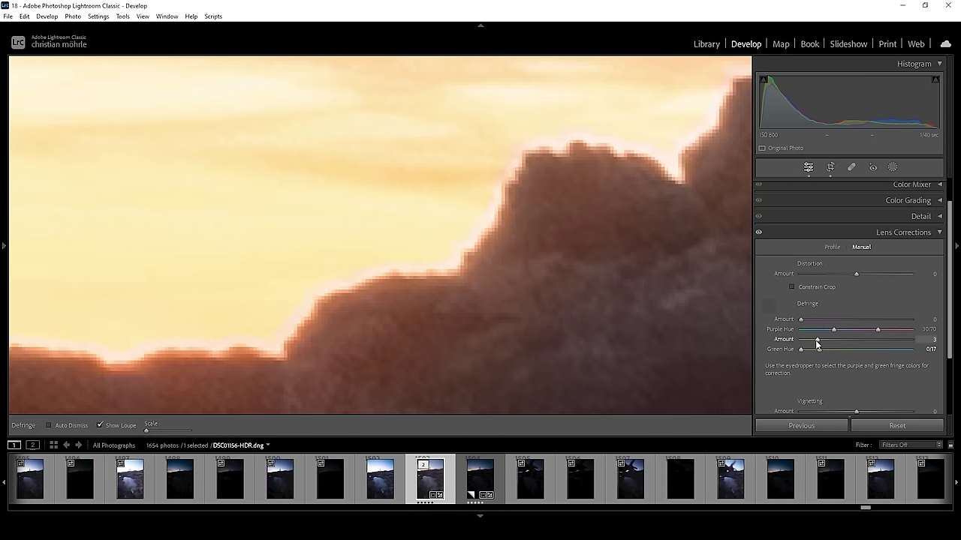
pyautogui.moveTo(818, 342); pyautogui.dragTo(804, 339)
pyautogui.click(769, 307)
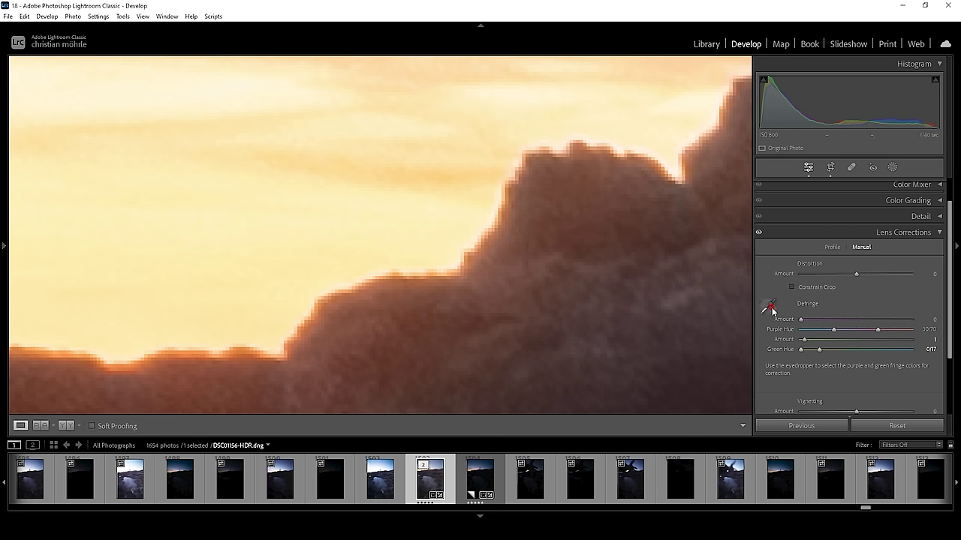
pyautogui.click(522, 248)
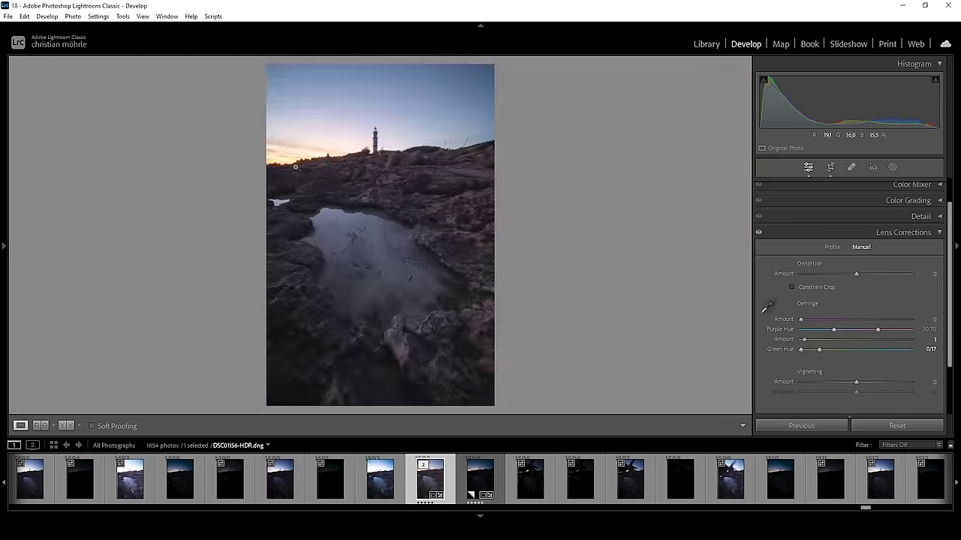
pyautogui.click(908, 233)
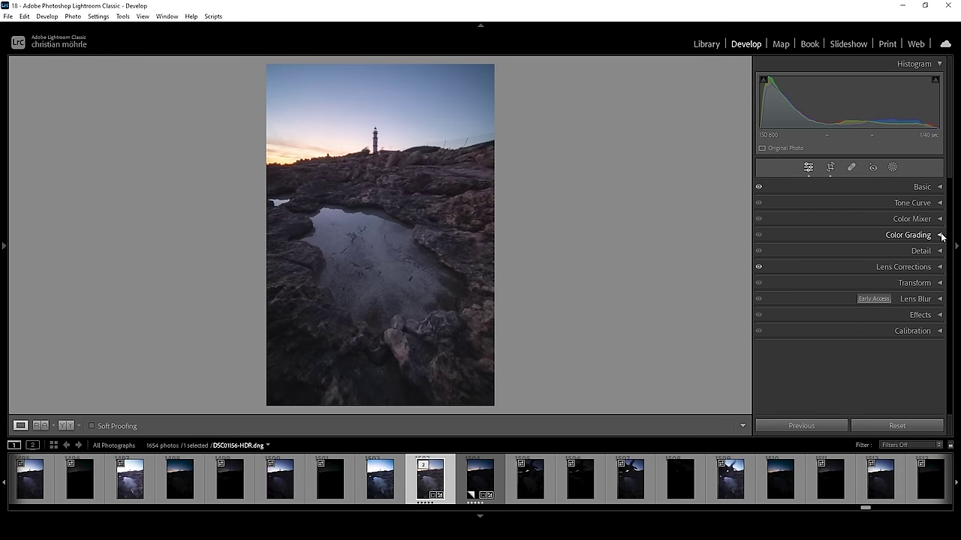
# - Create a sky mask and intersect it with a second sky selection
pyautogui.click(893, 168)
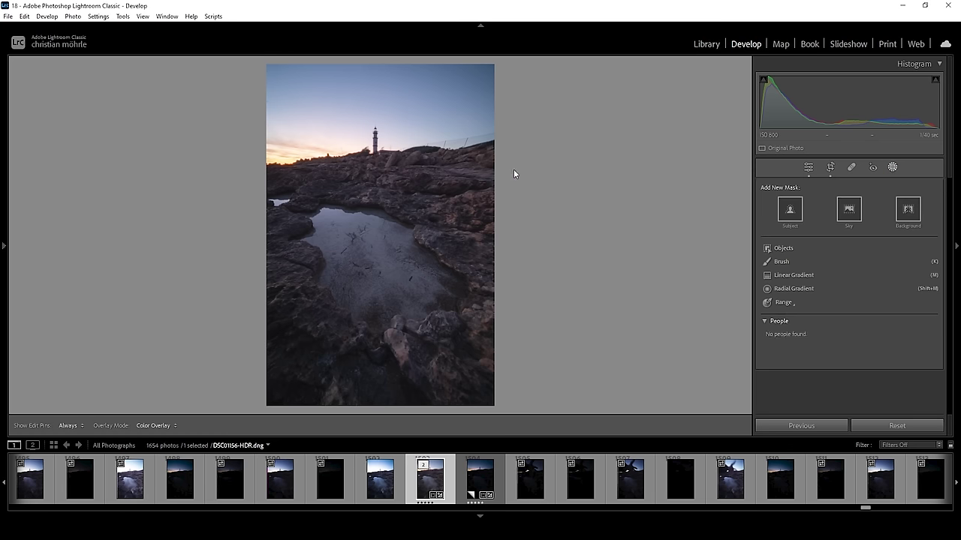
pyautogui.click(849, 210)
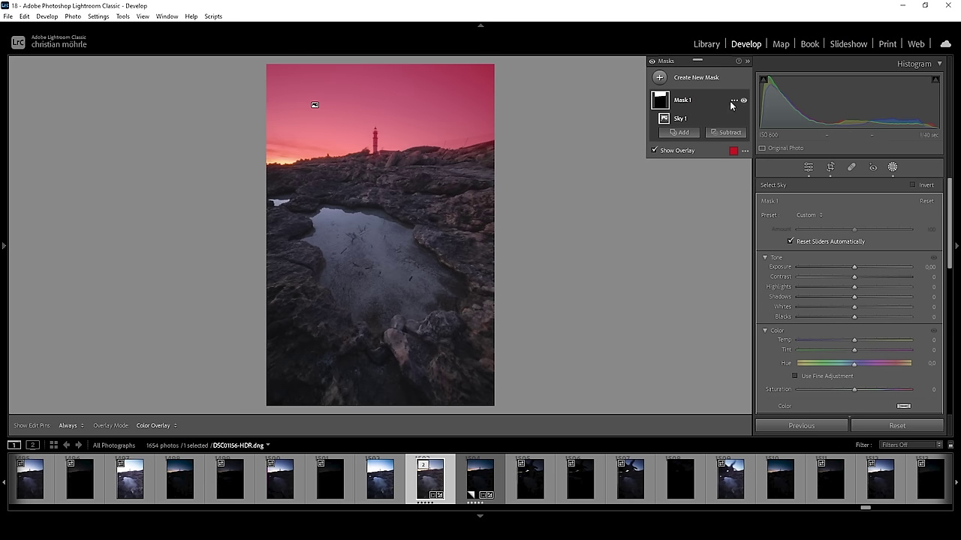
pyautogui.click(731, 102)
pyautogui.moveTo(766, 152)
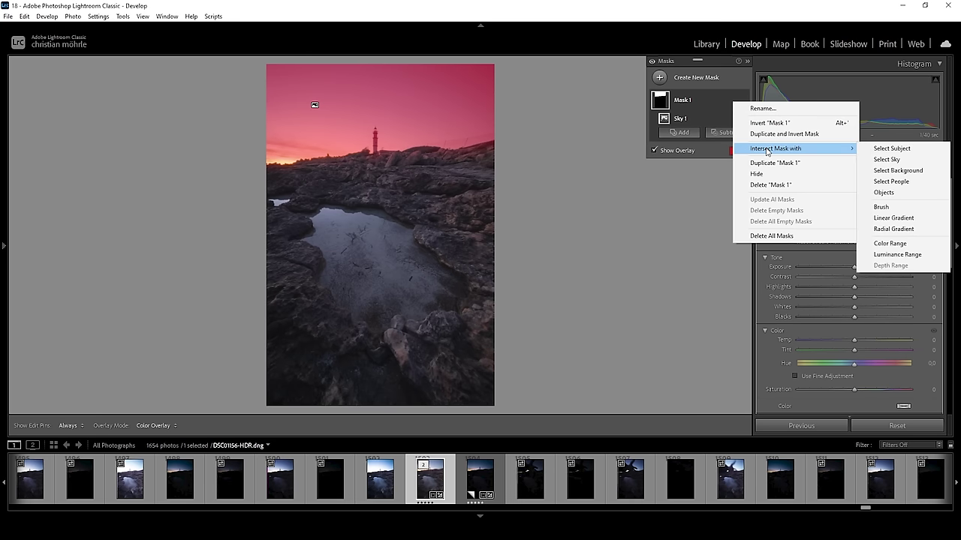
pyautogui.click(897, 161)
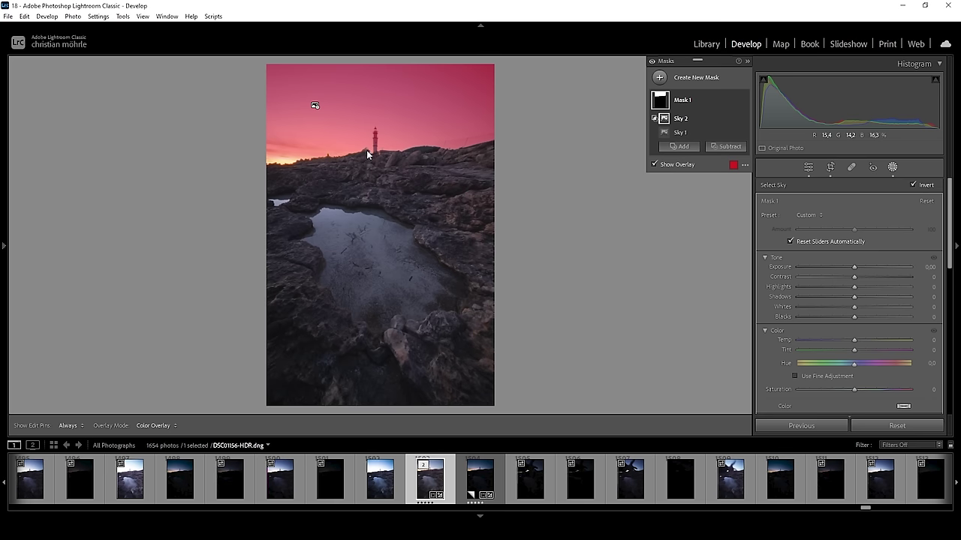
# - Subtract a diagonal linear gradient over the bright horizon from the sky mask and set the mask's Exposure to -1.18
pyautogui.click(718, 150)
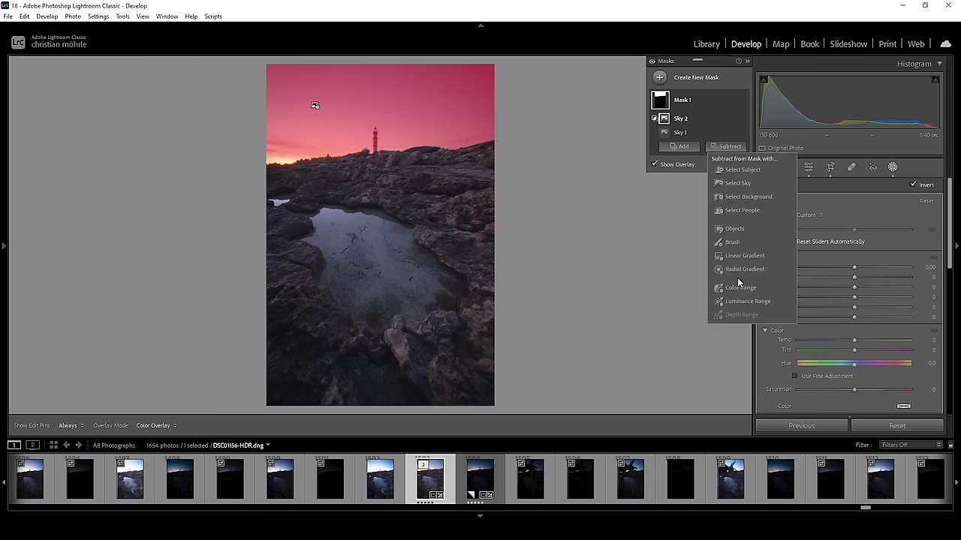
pyautogui.click(746, 260)
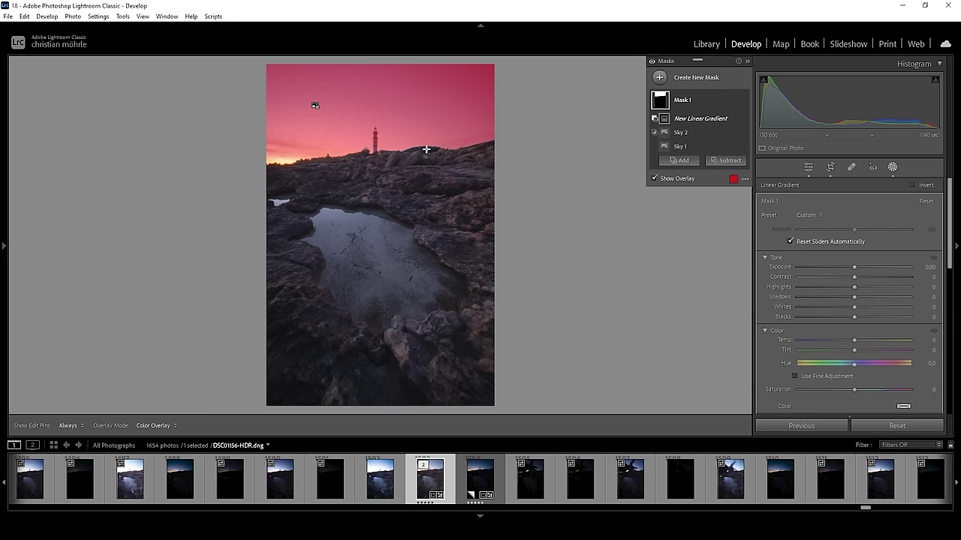
pyautogui.moveTo(305, 190); pyautogui.dragTo(341, 67)
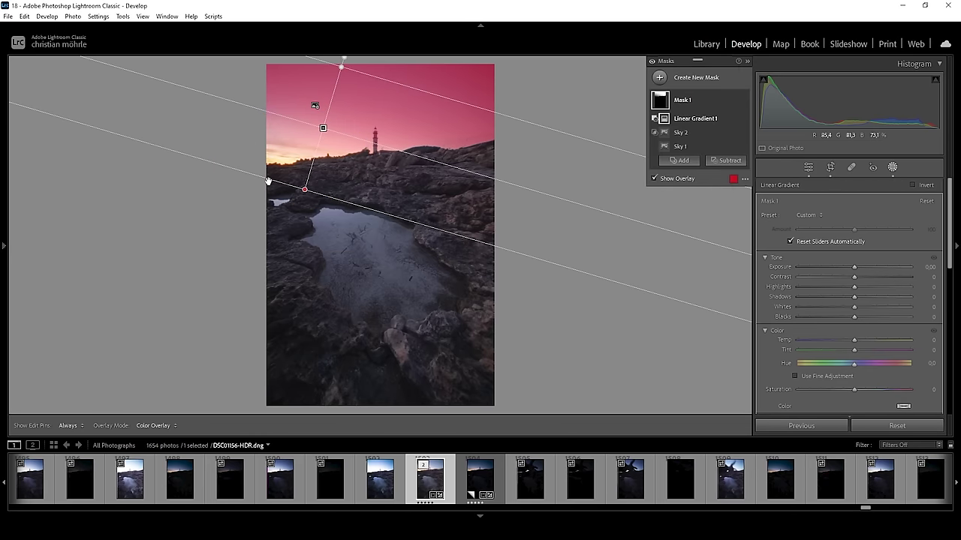
pyautogui.moveTo(324, 127); pyautogui.dragTo(328, 122)
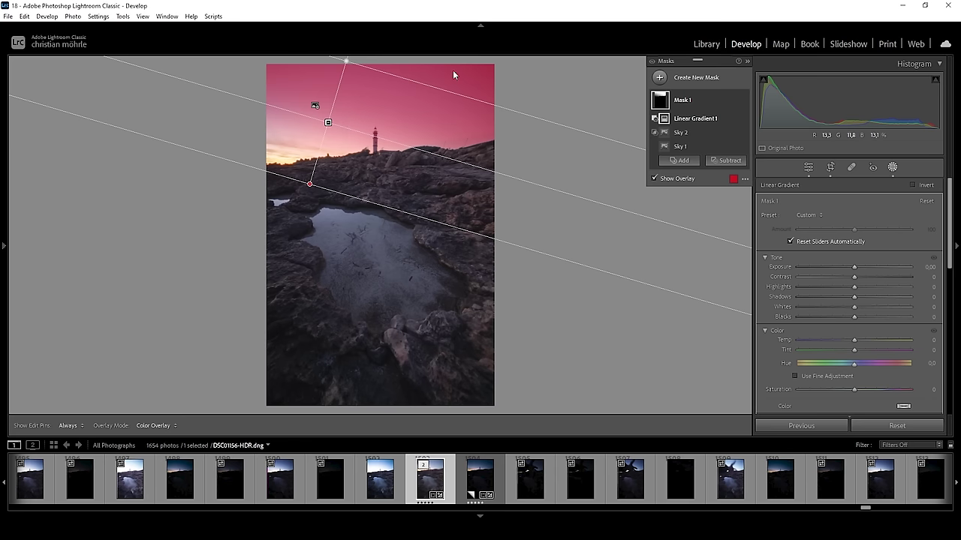
pyautogui.moveTo(853, 267); pyautogui.dragTo(839, 270)
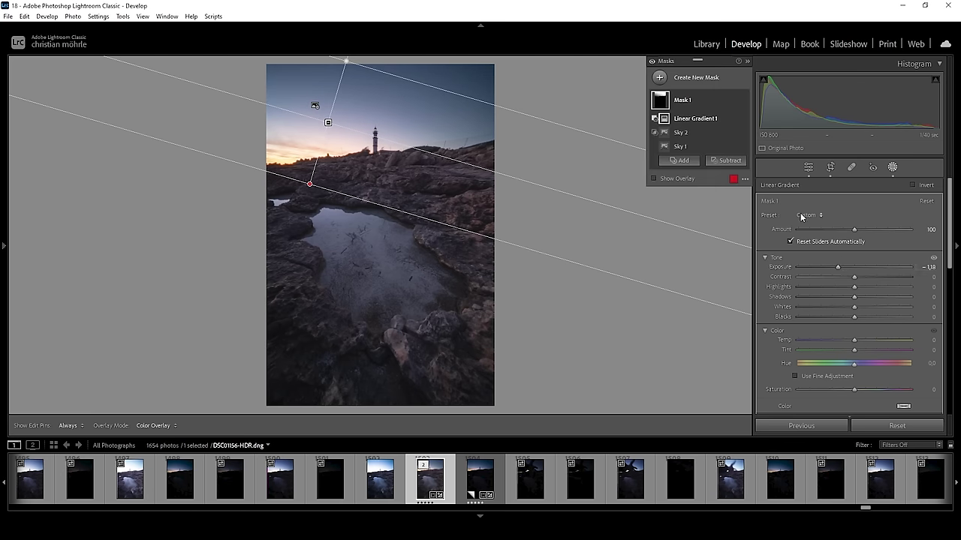
# - Create a diagonal linear gradient mask over the upper right sky and set its Exposure to -0.68
pyautogui.click(659, 77)
pyautogui.click(698, 185)
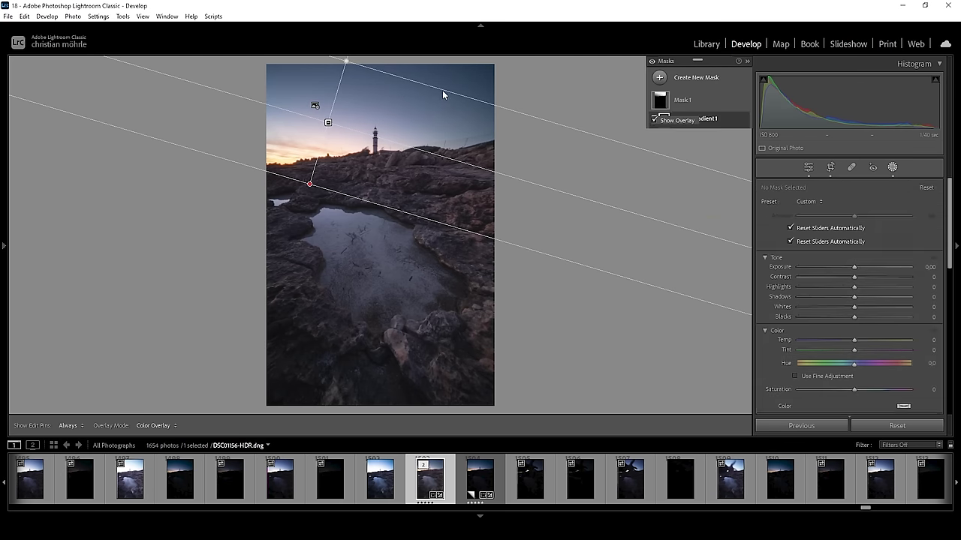
pyautogui.moveTo(427, 69); pyautogui.dragTo(414, 122)
pyautogui.moveTo(852, 269); pyautogui.dragTo(850, 268)
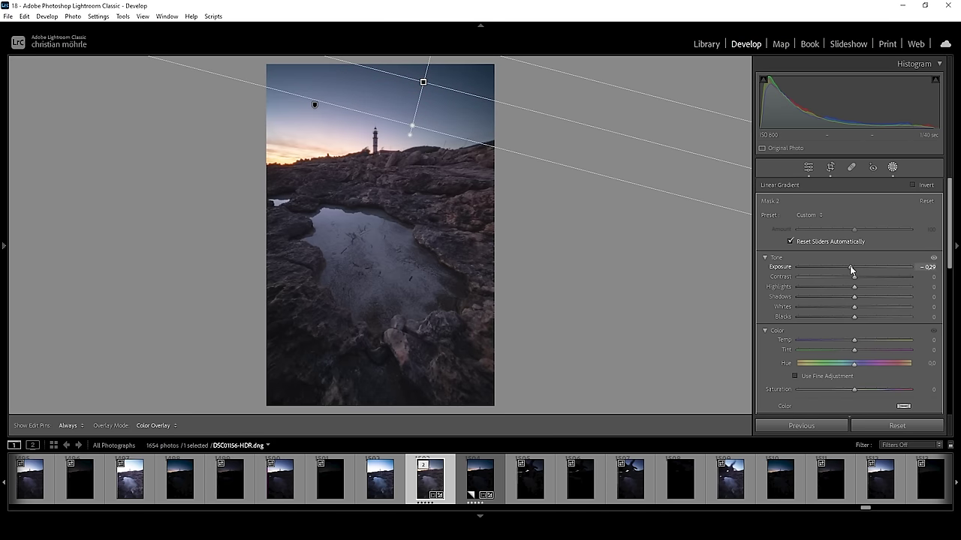
pyautogui.moveTo(844, 266); pyautogui.dragTo(843, 265)
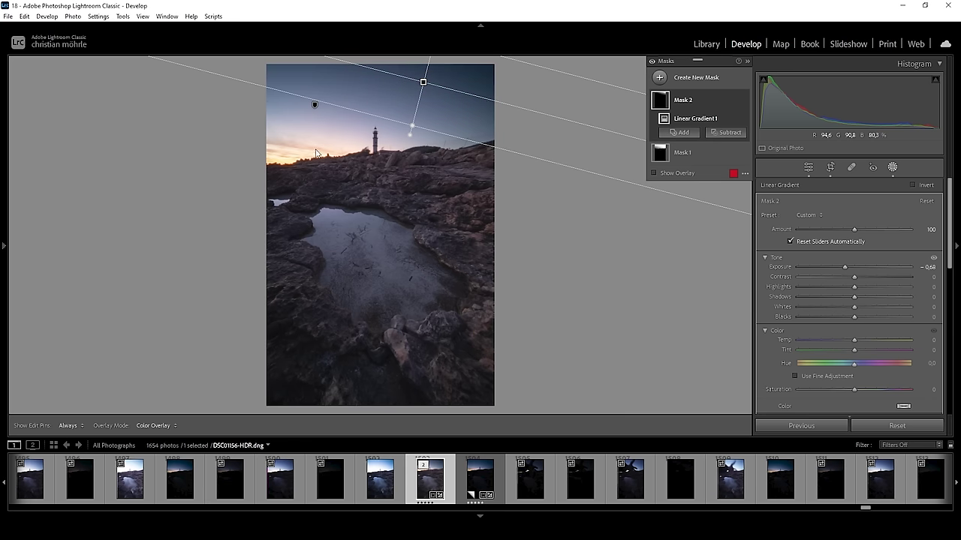
# - Create a wide radial gradient mask centred just outside the photo's left edge, covering the bright horizon glow
pyautogui.click(659, 77)
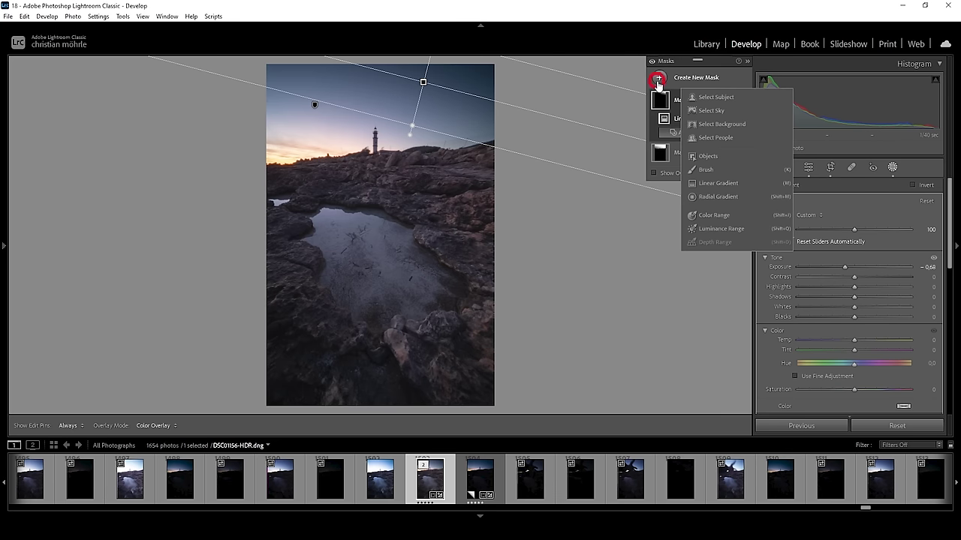
pyautogui.click(708, 194)
pyautogui.moveTo(292, 155); pyautogui.dragTo(427, 206)
pyautogui.moveTo(293, 154)
pyautogui.mouseDown()
pyautogui.moveTo(265, 163)
pyautogui.moveTo(260, 156)
pyautogui.moveTo(275, 151)
pyautogui.mouseUp()
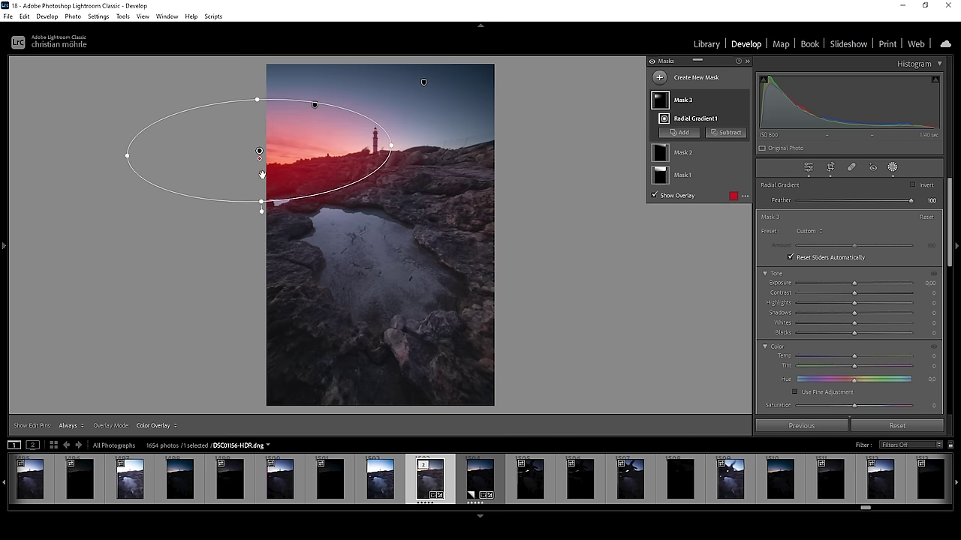
pyautogui.moveTo(363, 162); pyautogui.dragTo(355, 160)
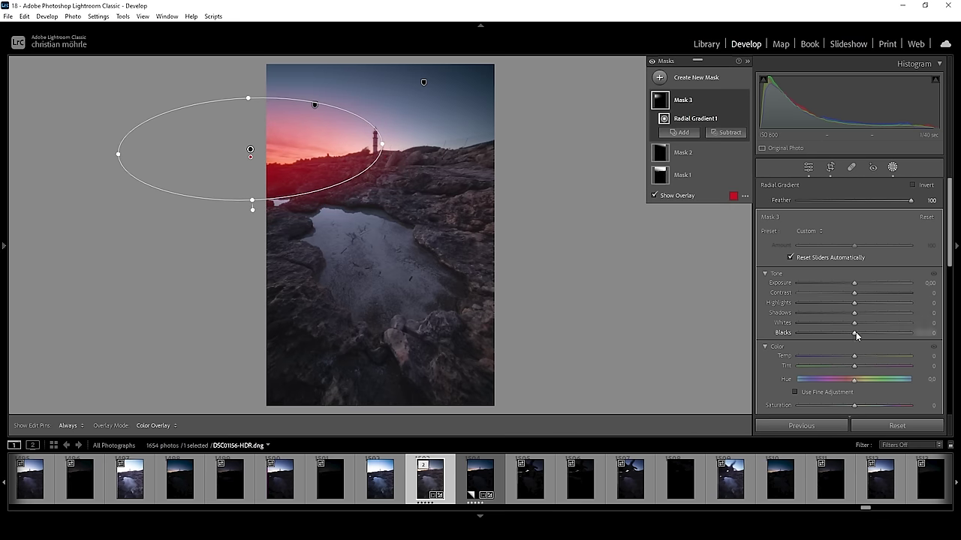
# - Set the radial gradient mask's Blacks to 100, Dehaze to -29 and Temp to 7
pyautogui.moveTo(857, 335); pyautogui.dragTo(956, 332)
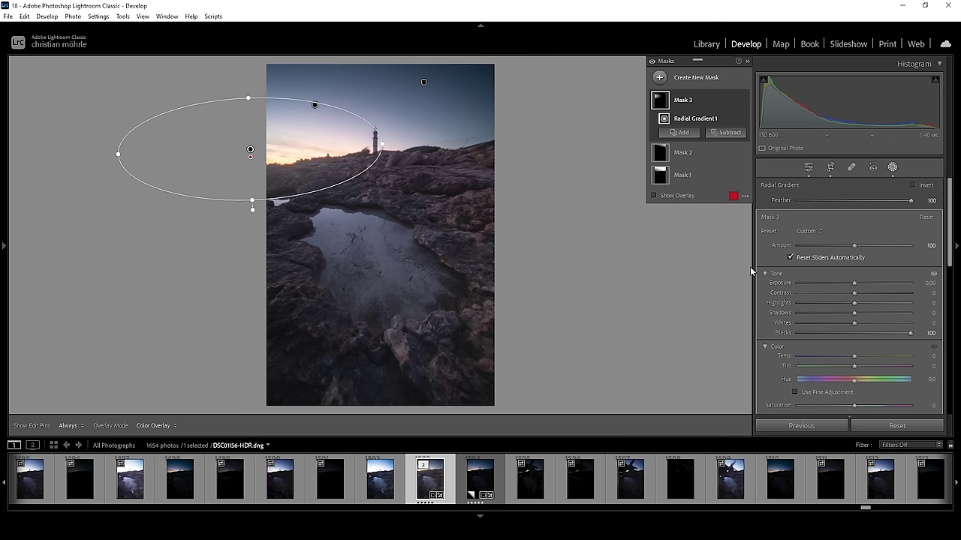
pyautogui.scroll(-5, 829, 336)
pyautogui.moveTo(853, 349); pyautogui.dragTo(850, 348)
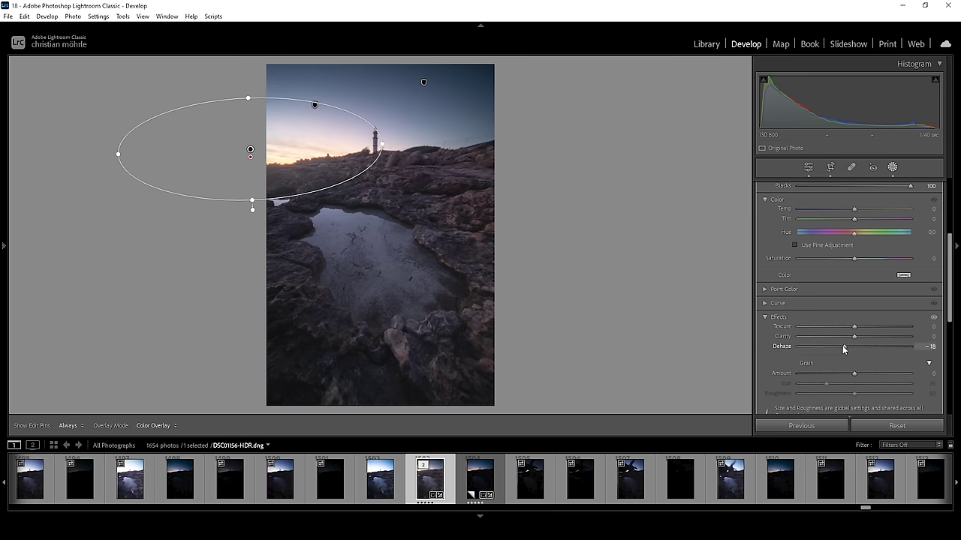
pyautogui.moveTo(840, 349); pyautogui.dragTo(838, 349)
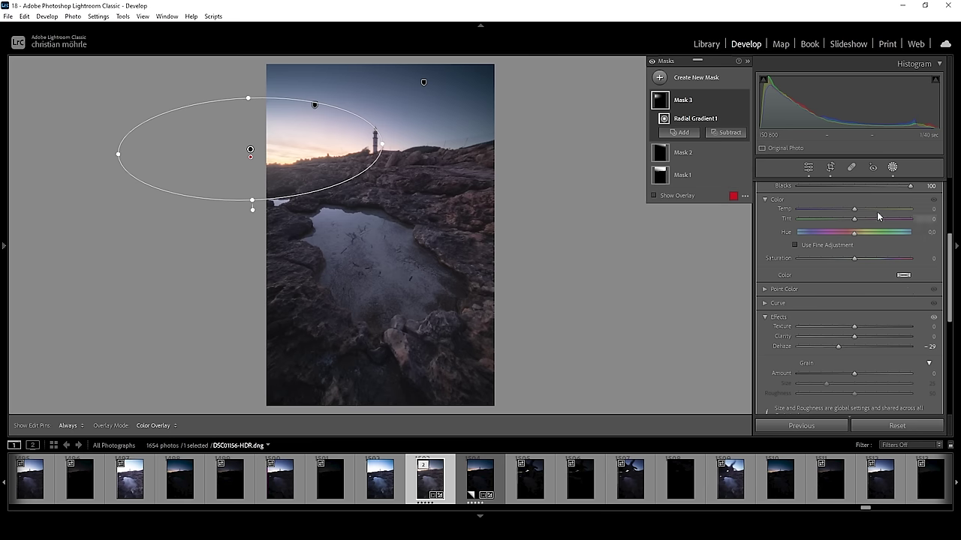
pyautogui.moveTo(855, 208); pyautogui.dragTo(856, 213)
# - Tint the horizon glow mask orange using a colour with hue 36 and saturation 100%
pyautogui.click(903, 275)
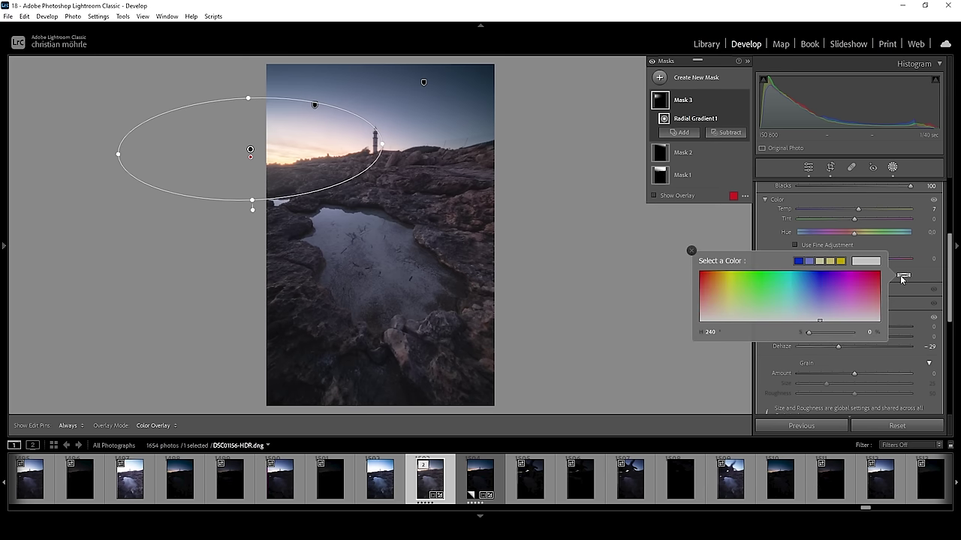
pyautogui.moveTo(711, 285)
pyautogui.mouseDown()
pyautogui.moveTo(705, 292)
pyautogui.moveTo(717, 294)
pyautogui.mouseUp()
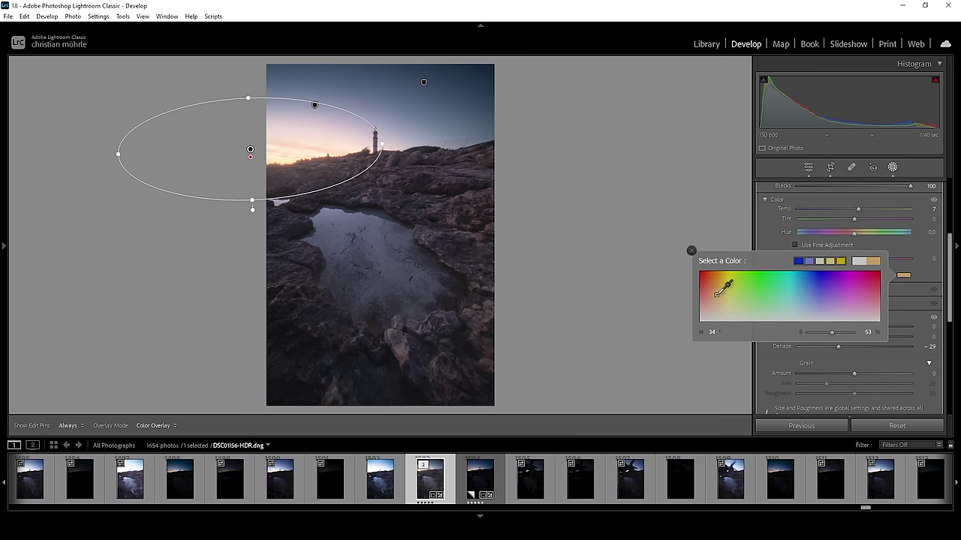
pyautogui.moveTo(717, 293); pyautogui.dragTo(717, 294)
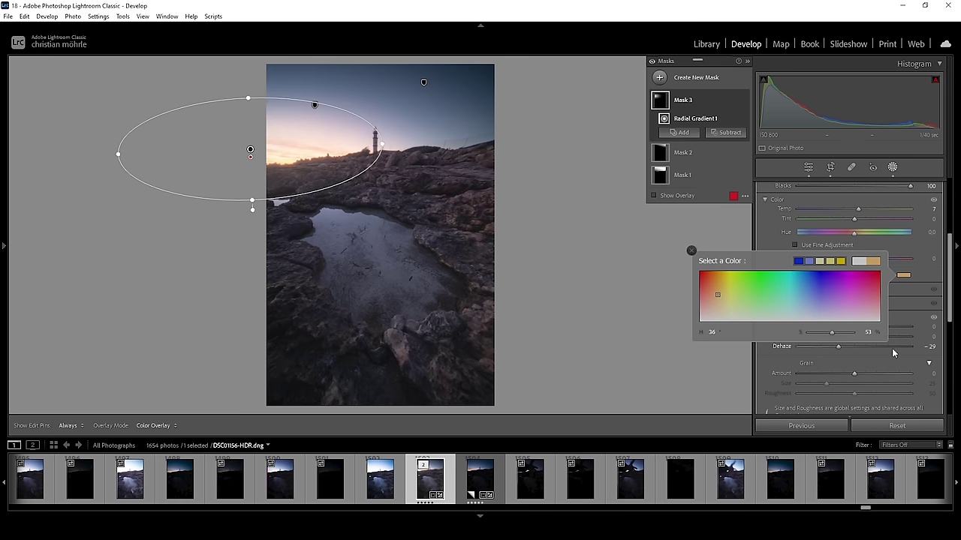
pyautogui.moveTo(838, 333); pyautogui.dragTo(904, 332)
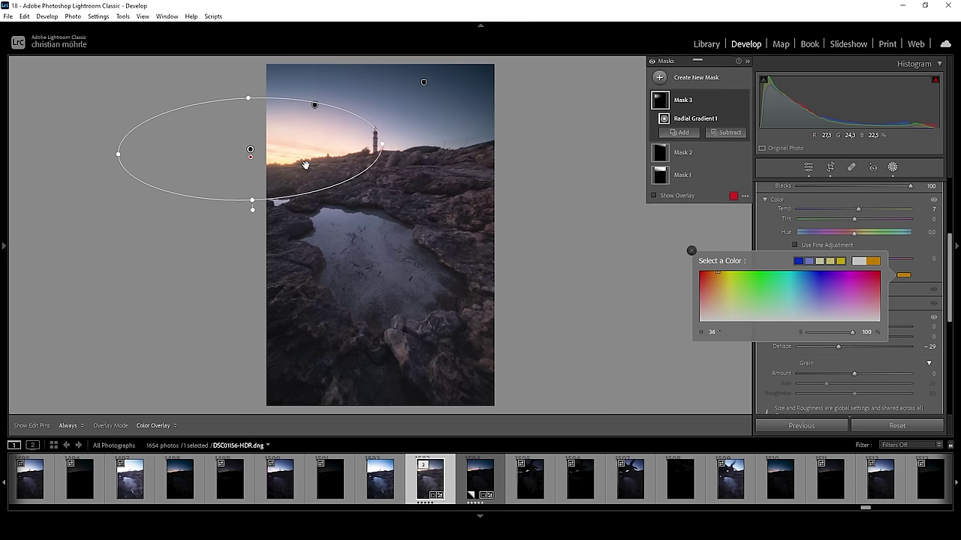
pyautogui.click(766, 230)
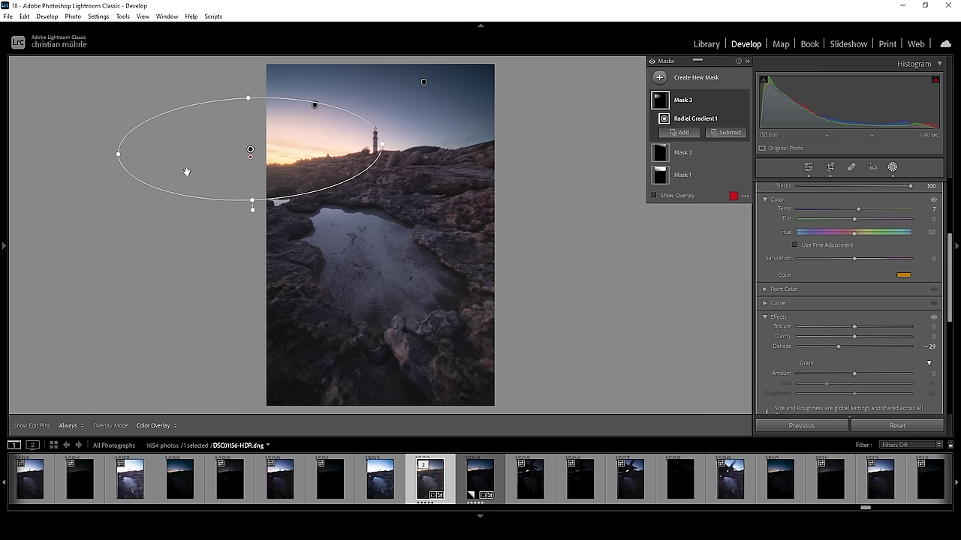
# - Create a new sky mask and intersect it with a large, slightly tilted radial gradient around the sunset glow
pyautogui.click(659, 77)
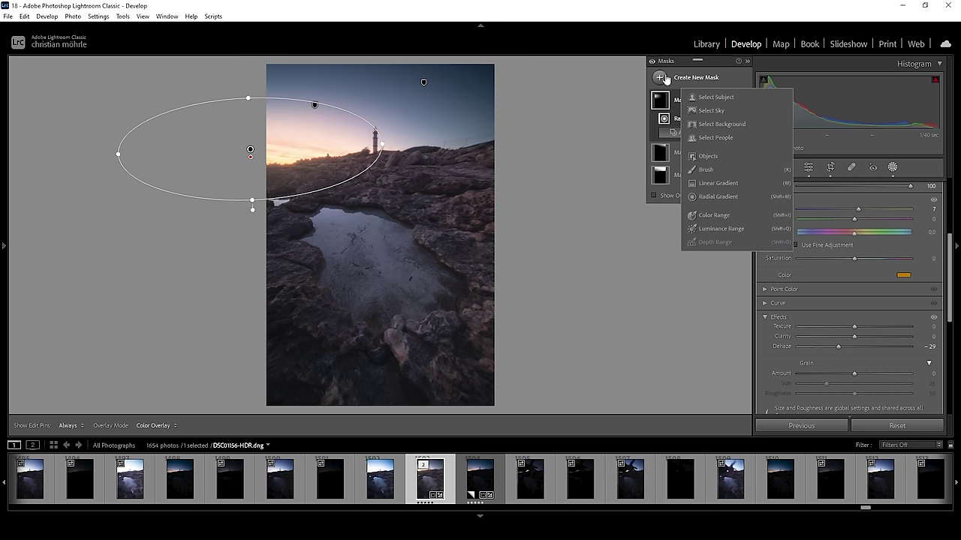
pyautogui.click(731, 113)
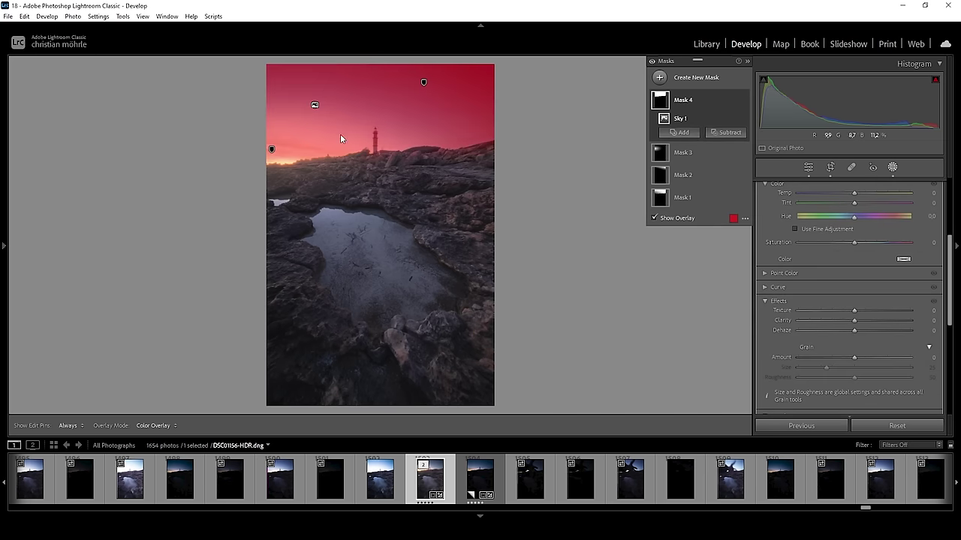
pyautogui.click(734, 101)
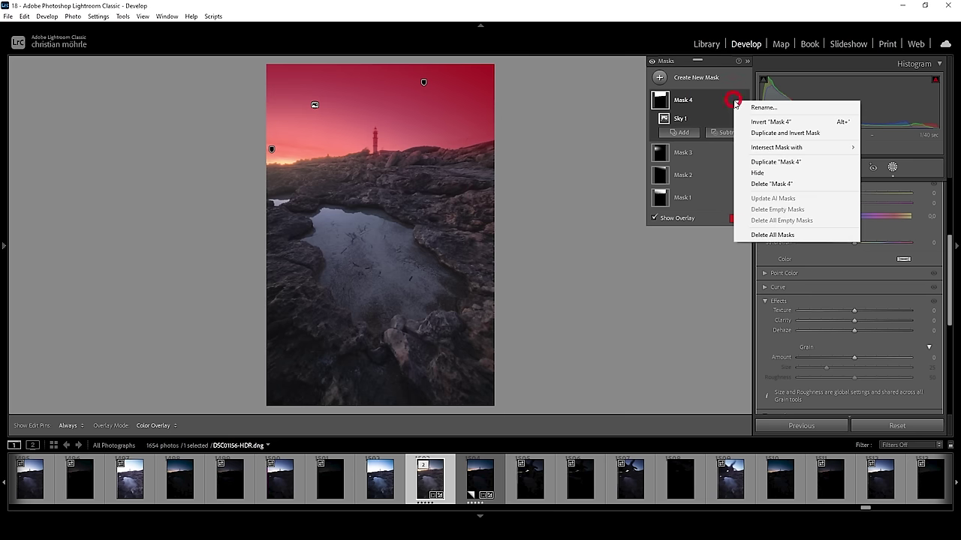
pyautogui.moveTo(761, 147)
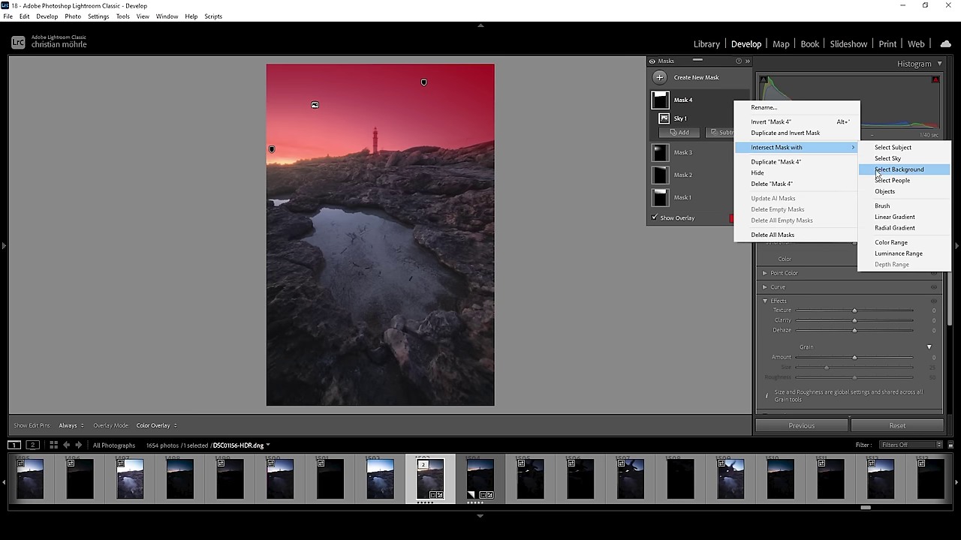
pyautogui.click(894, 229)
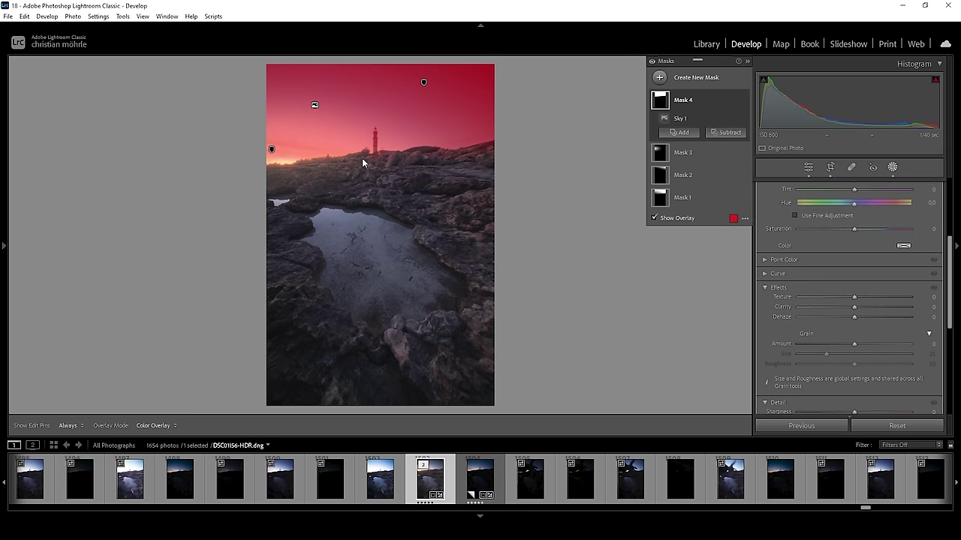
pyautogui.moveTo(244, 137); pyautogui.dragTo(390, 208)
pyautogui.moveTo(288, 132)
pyautogui.mouseDown()
pyautogui.moveTo(308, 152)
pyautogui.moveTo(307, 131)
pyautogui.mouseUp()
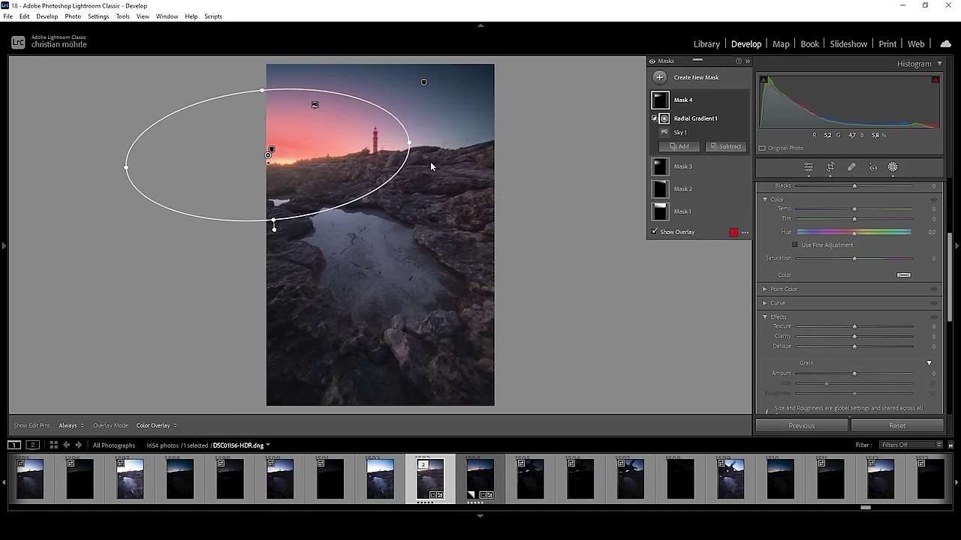
# - Warm the intersected glow mask with Temp 73, Tint 13 and Saturation 5, shifting its radial gradient slightly towards the lighthouse
pyautogui.moveTo(856, 209); pyautogui.dragTo(876, 213)
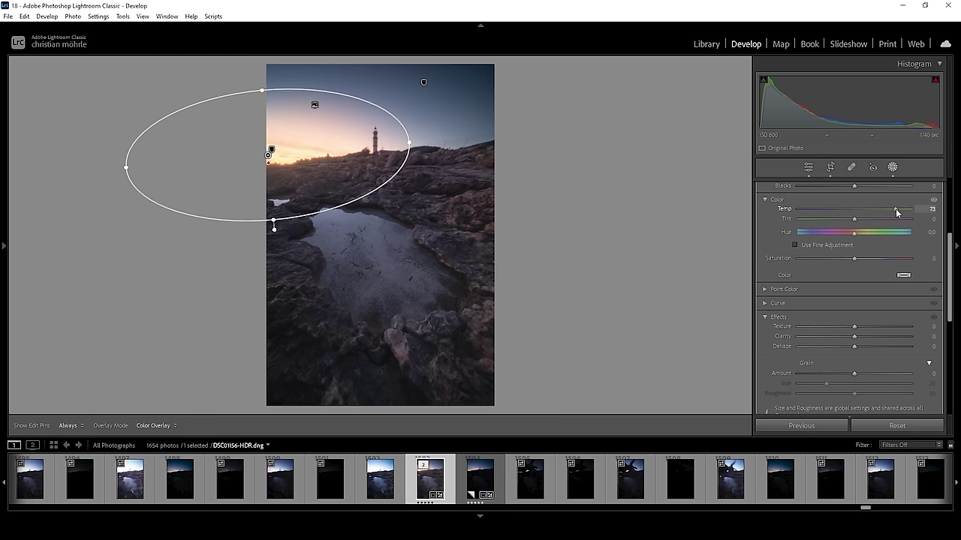
pyautogui.moveTo(896, 213); pyautogui.dragTo(896, 213)
pyautogui.moveTo(375, 169); pyautogui.dragTo(391, 166)
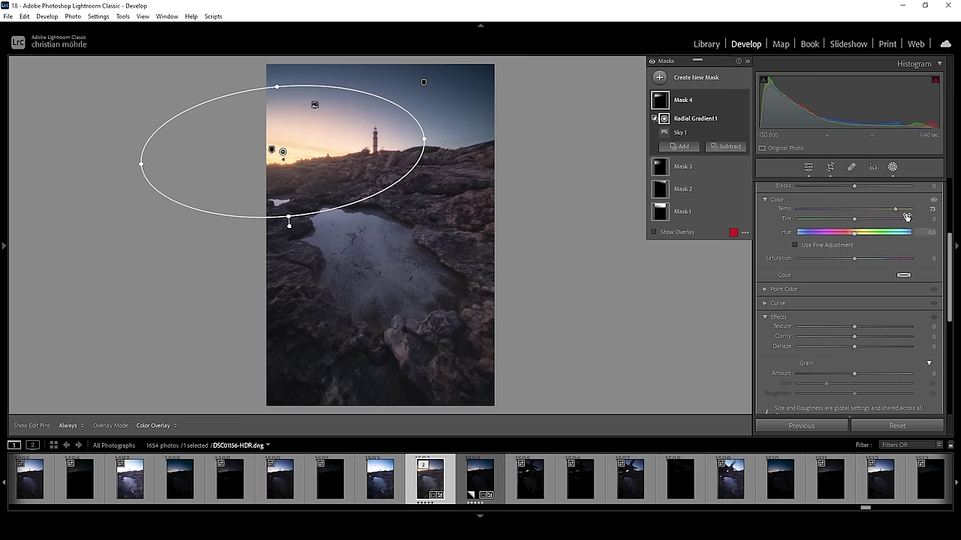
pyautogui.moveTo(855, 222); pyautogui.dragTo(861, 220)
pyautogui.moveTo(855, 260); pyautogui.dragTo(857, 259)
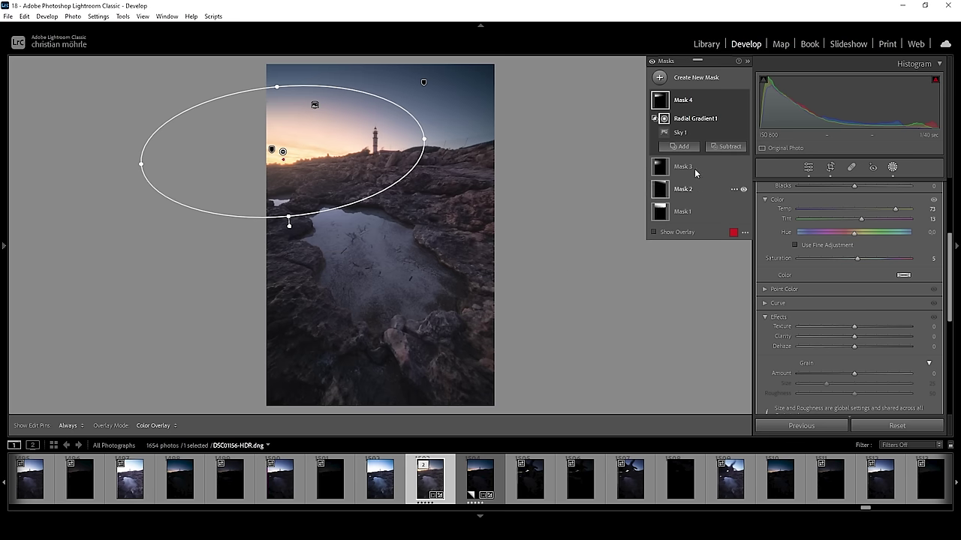
# - Create another sky mask, intersect it with a second sky selection and invert it to cover the rocky foreground
pyautogui.click(659, 77)
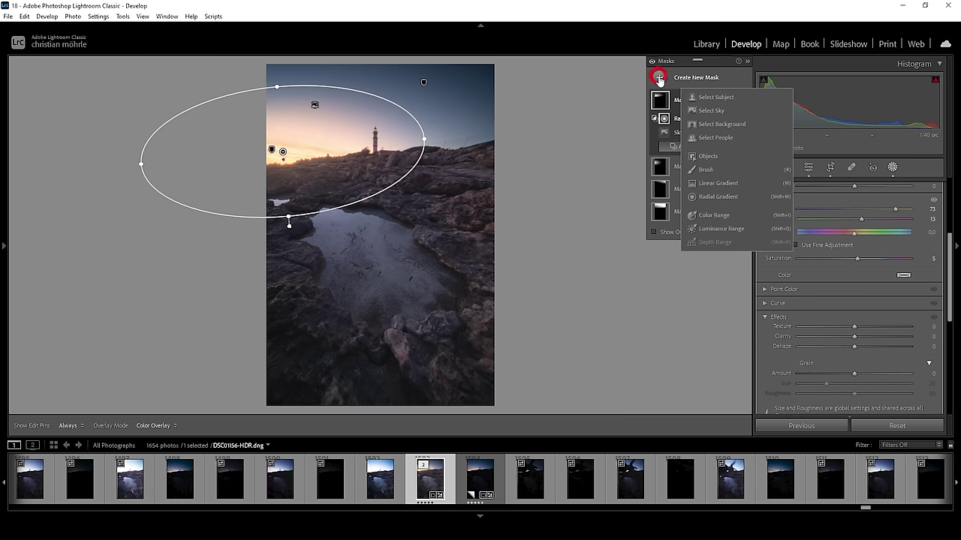
pyautogui.click(732, 121)
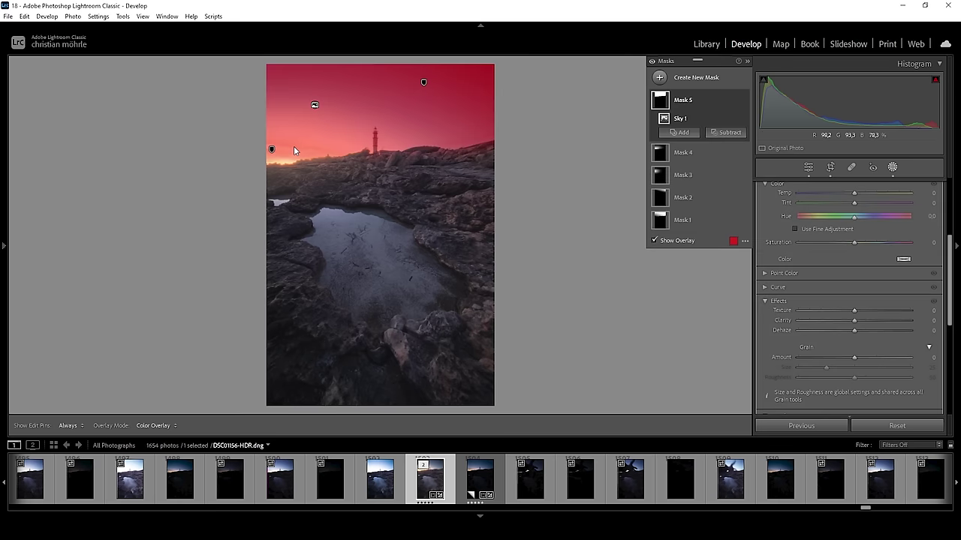
pyautogui.click(733, 101)
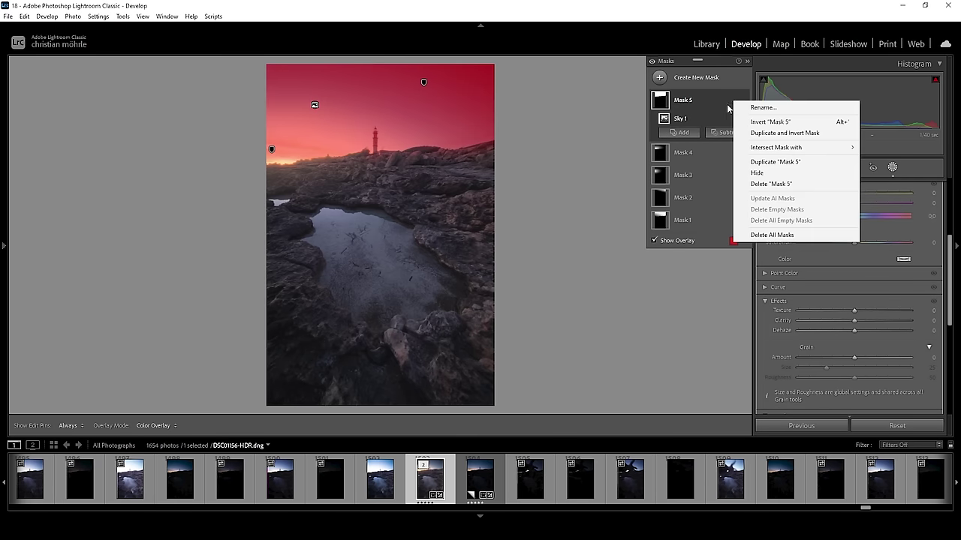
pyautogui.moveTo(811, 148)
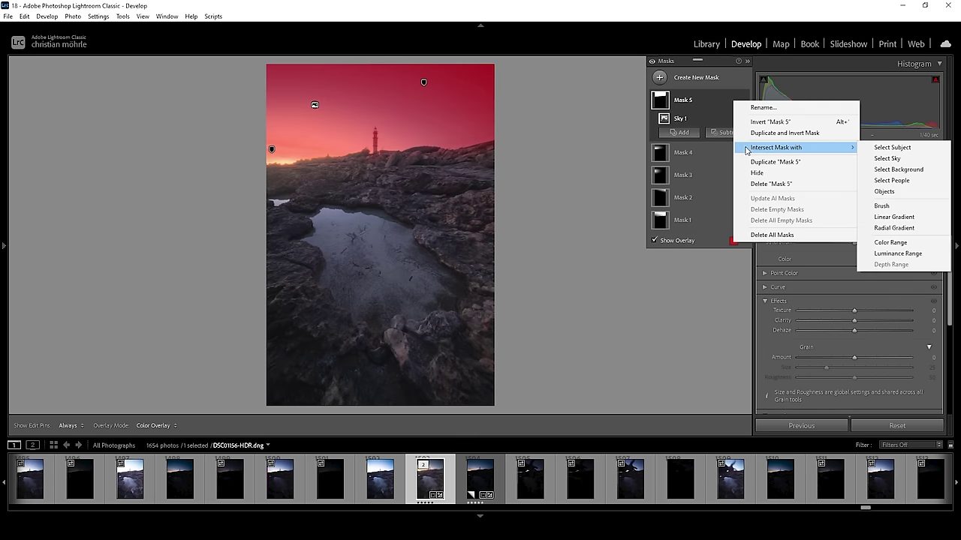
pyautogui.click(884, 158)
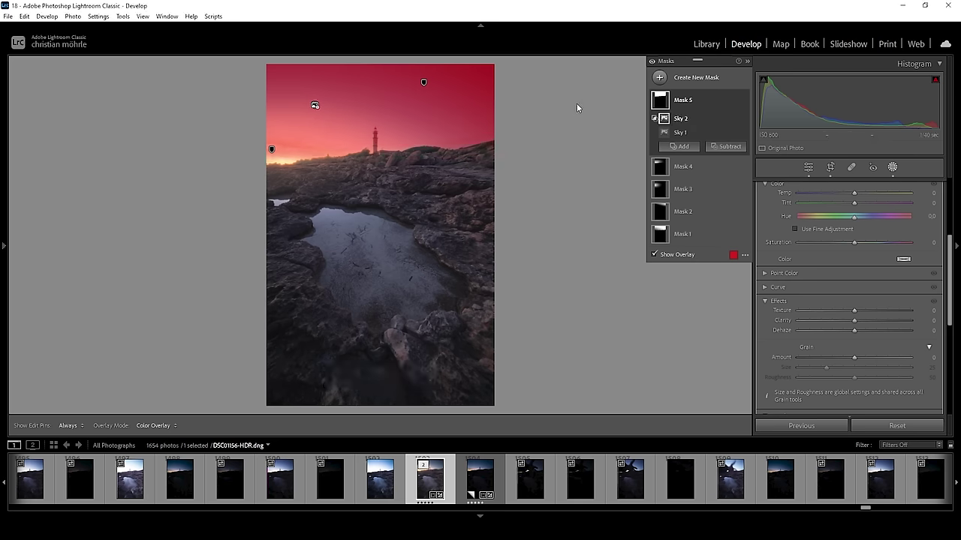
pyautogui.click(734, 101)
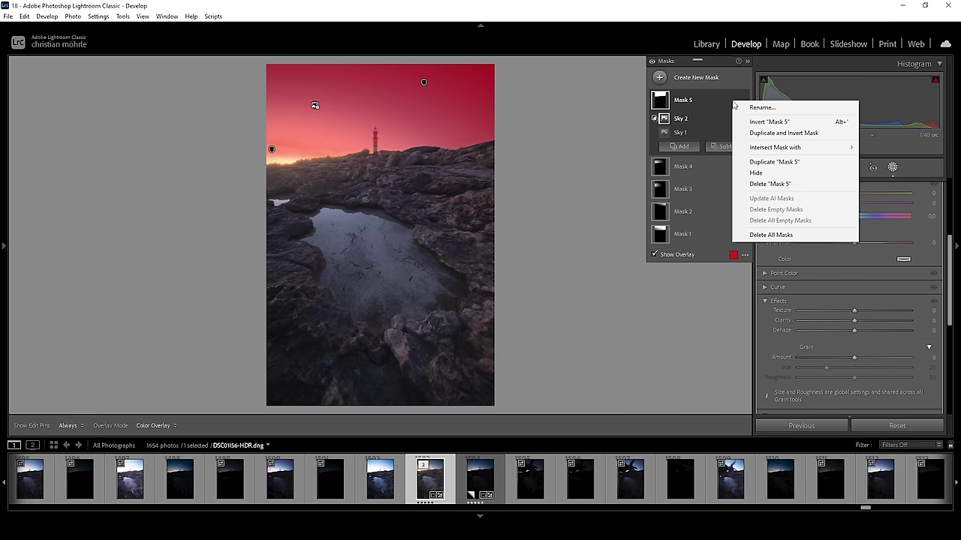
pyautogui.click(744, 127)
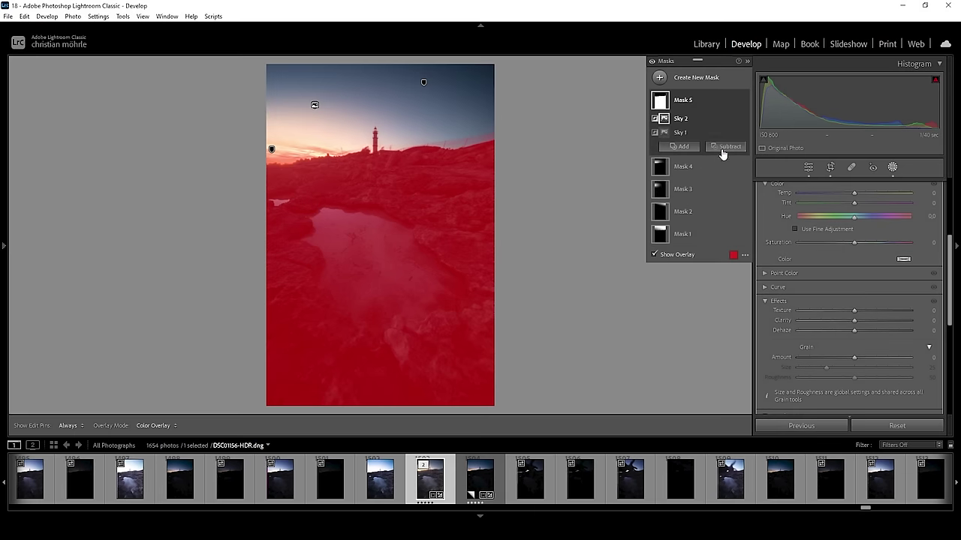
# - Subtract a tilted linear gradient along the rocky horizon from the foreground mask
pyautogui.click(725, 146)
pyautogui.click(736, 256)
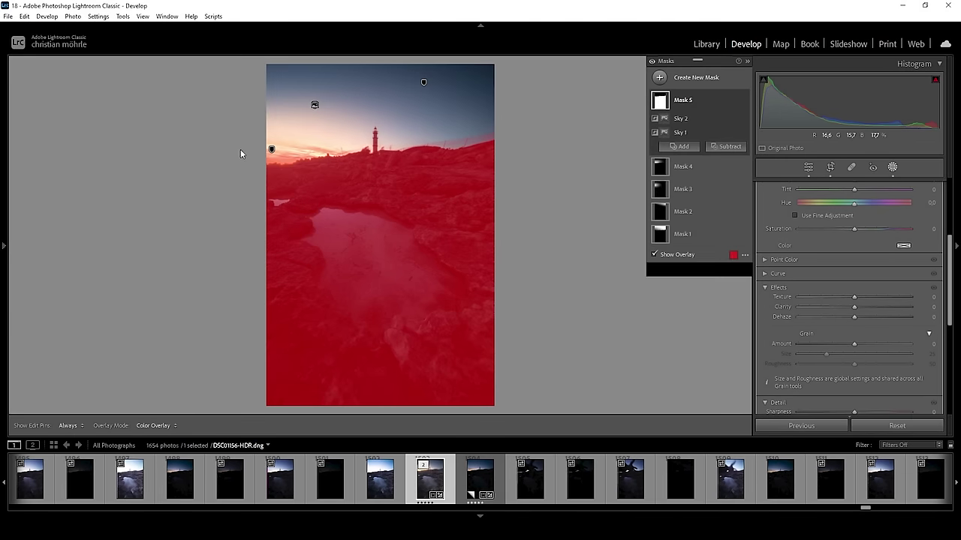
pyautogui.moveTo(234, 132); pyautogui.dragTo(245, 180)
pyautogui.moveTo(249, 199); pyautogui.dragTo(236, 180)
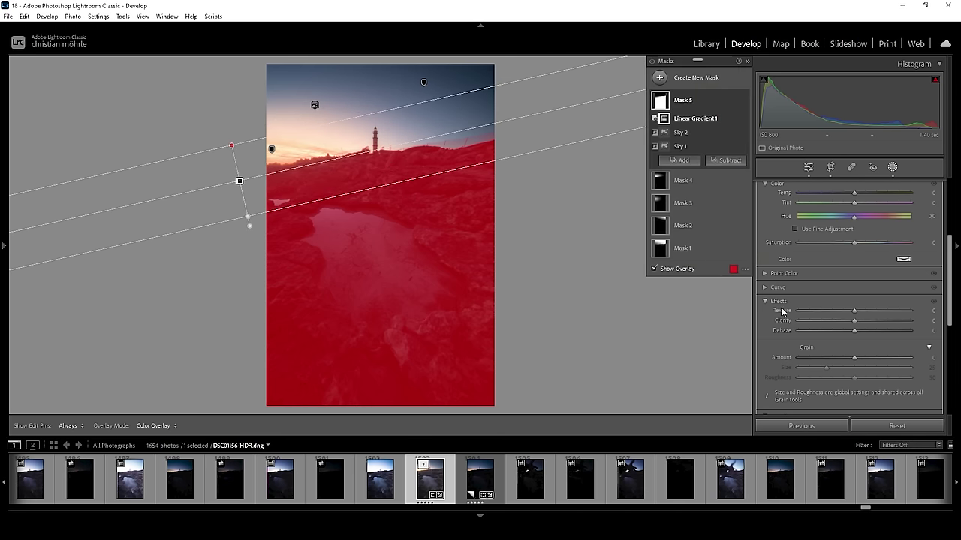
# - Set the foreground mask's Exposure to 0.29 and Whites to 14
pyautogui.scroll(4, 833, 272)
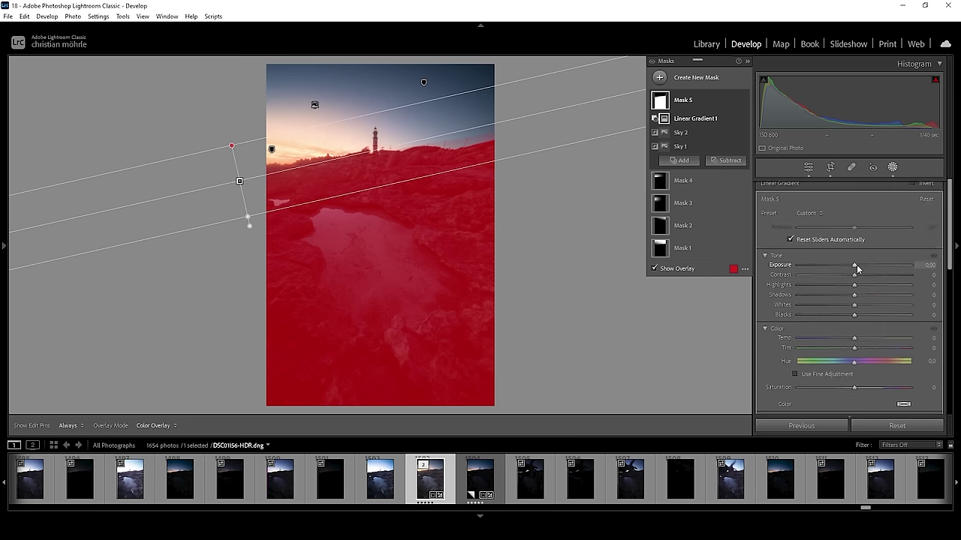
pyautogui.moveTo(855, 266); pyautogui.dragTo(860, 267)
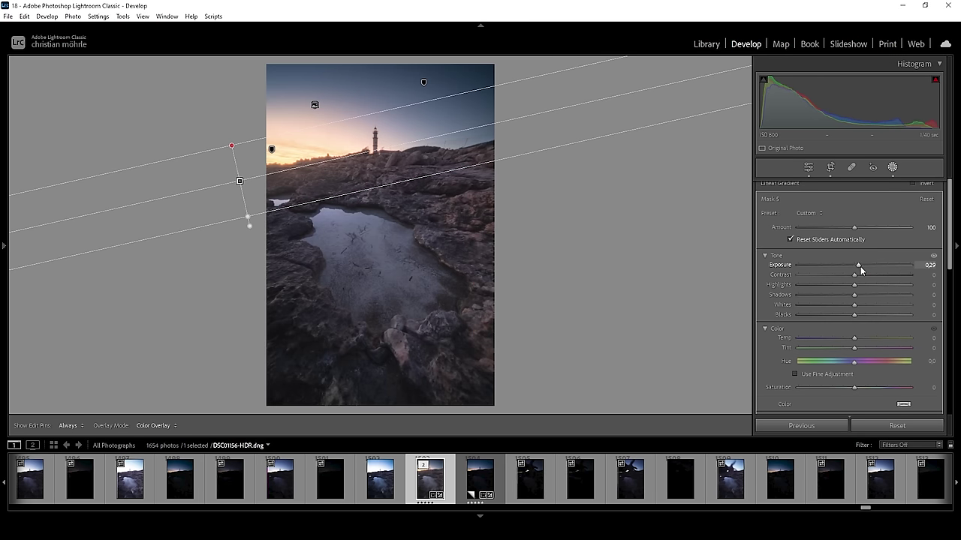
pyautogui.moveTo(855, 305); pyautogui.dragTo(863, 308)
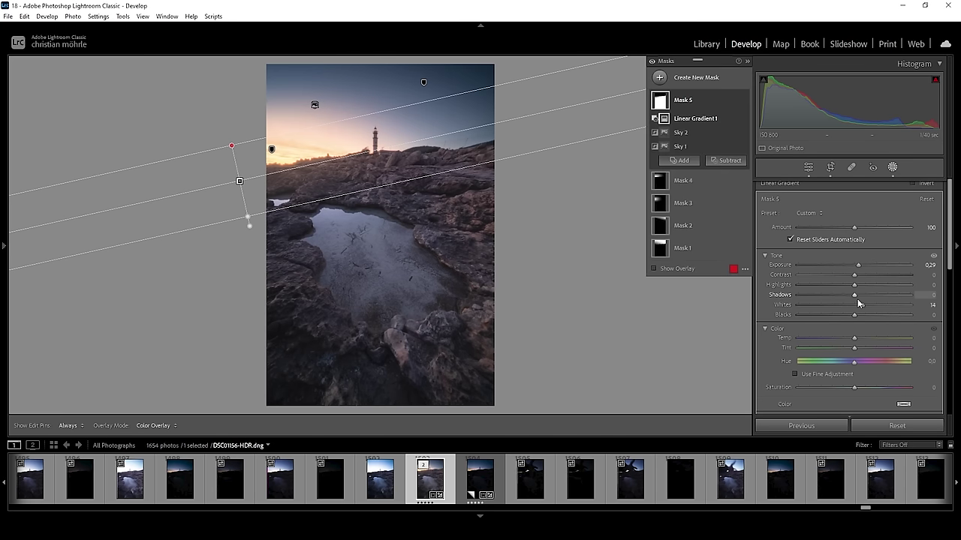
# - Create a tilted radial gradient mask over the rock pool and set its Clarity to 24
pyautogui.click(660, 78)
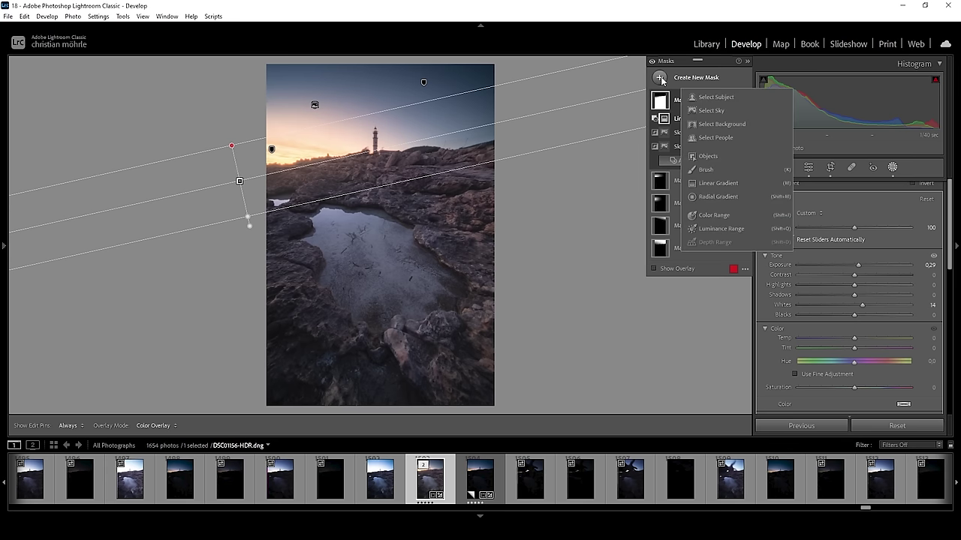
pyautogui.click(719, 197)
pyautogui.moveTo(387, 275); pyautogui.dragTo(476, 377)
pyautogui.moveTo(403, 381); pyautogui.dragTo(465, 375)
pyautogui.moveTo(423, 296); pyautogui.dragTo(410, 283)
pyautogui.scroll(-5, 847, 343)
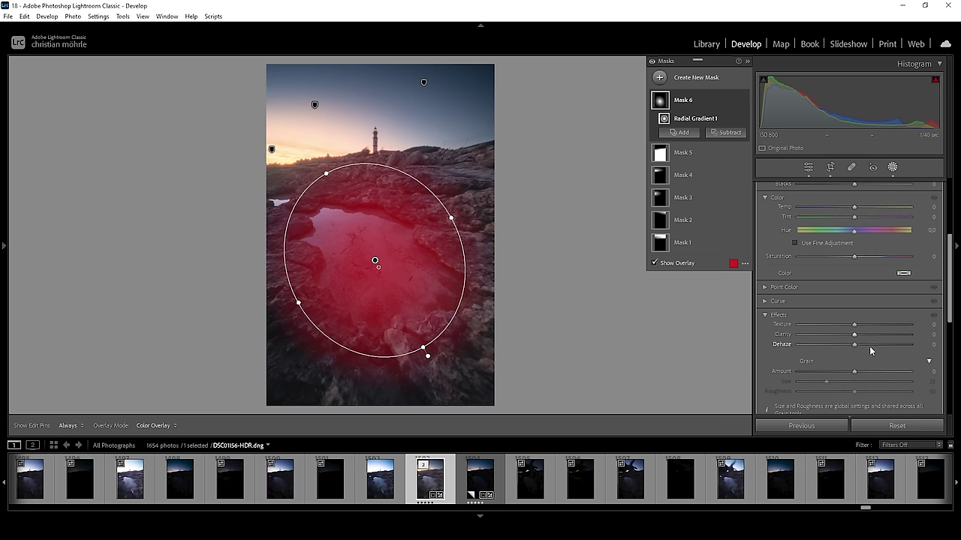
pyautogui.moveTo(854, 339); pyautogui.dragTo(864, 341)
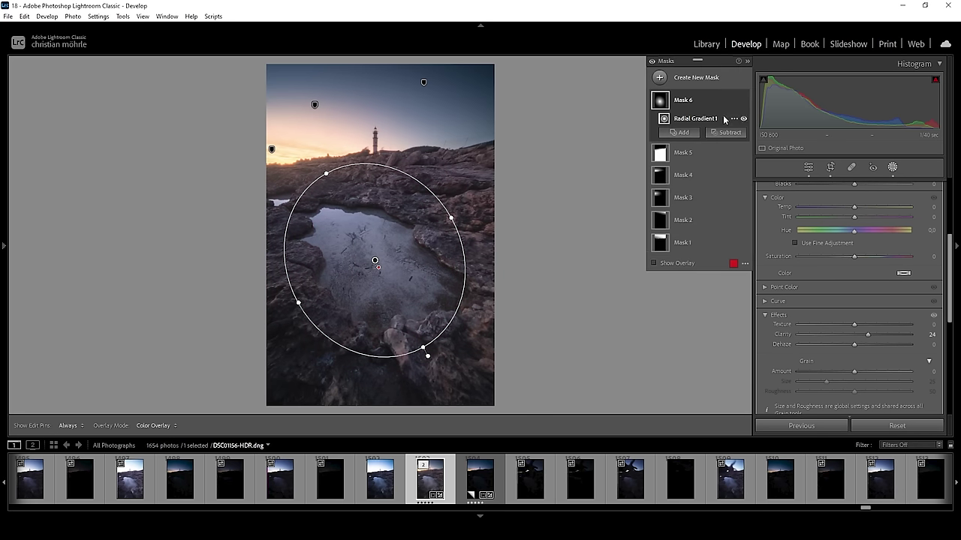
# - Compare the photo with all masks off and on, and leave masking
pyautogui.click(723, 92)
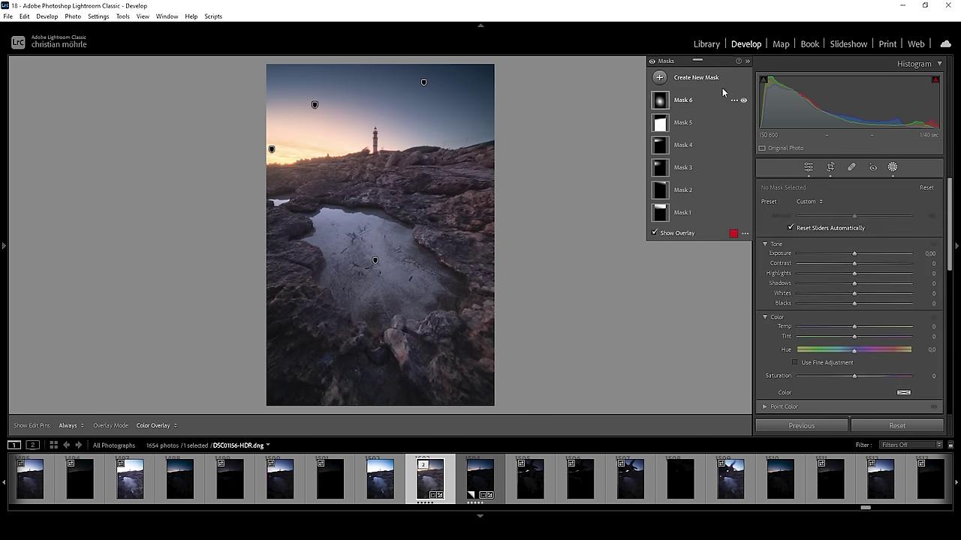
pyautogui.click(651, 62)
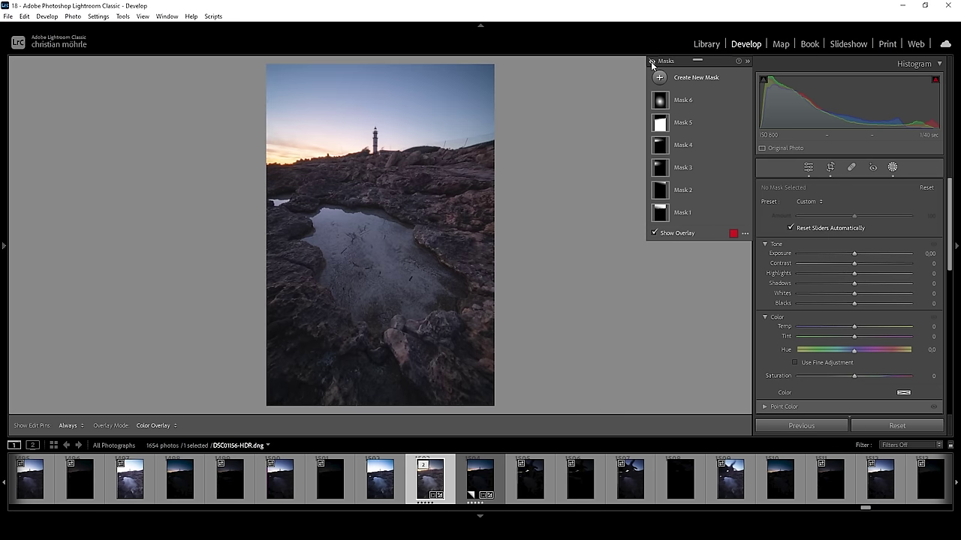
pyautogui.click(651, 62)
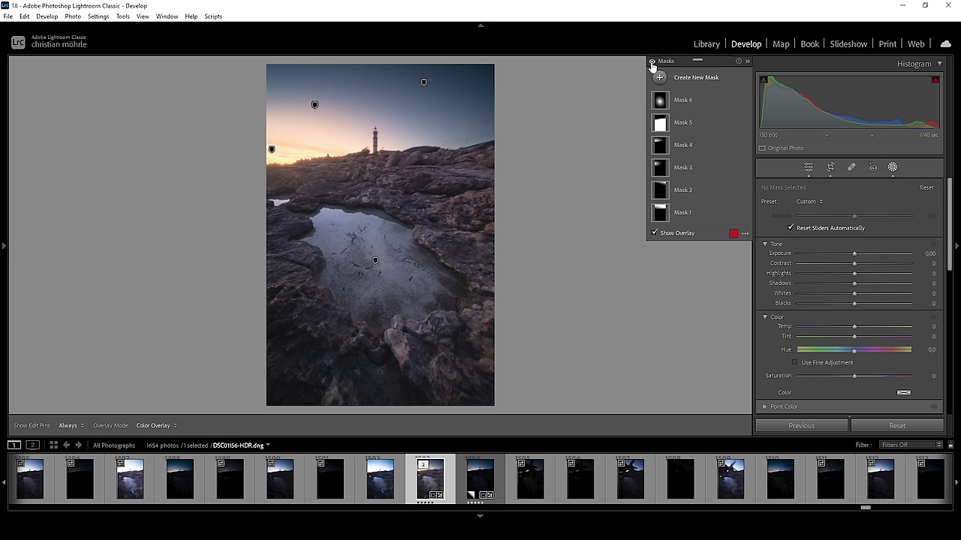
pyautogui.click(895, 168)
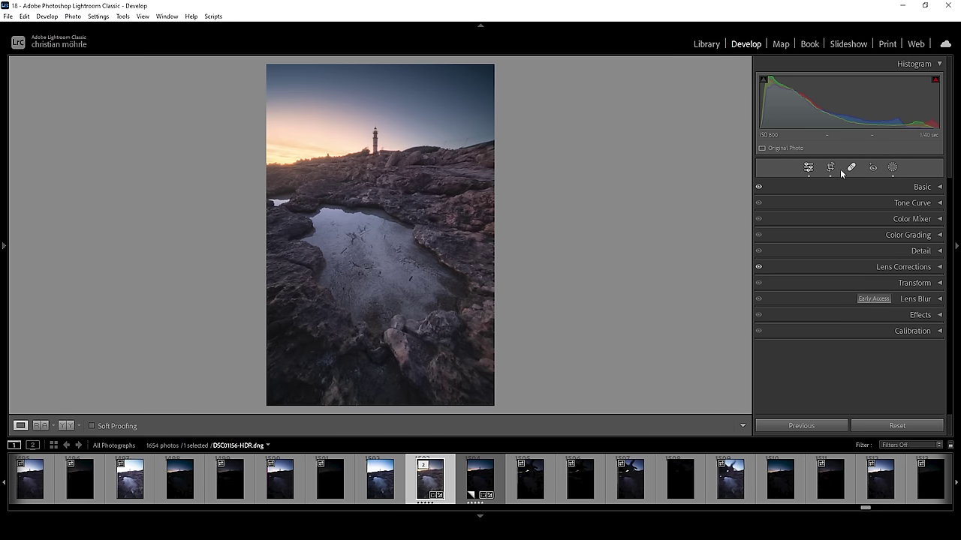
# - Set the Blue saturation to +9 in the Color Mixer and inspect the glowing horizon up close
pyautogui.click(930, 222)
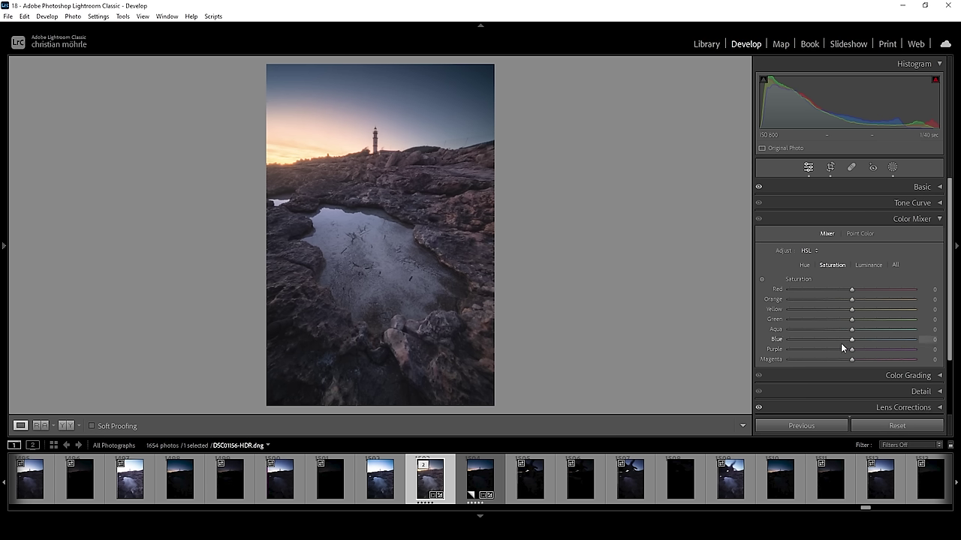
pyautogui.moveTo(851, 340); pyautogui.dragTo(857, 343)
pyautogui.click(291, 139)
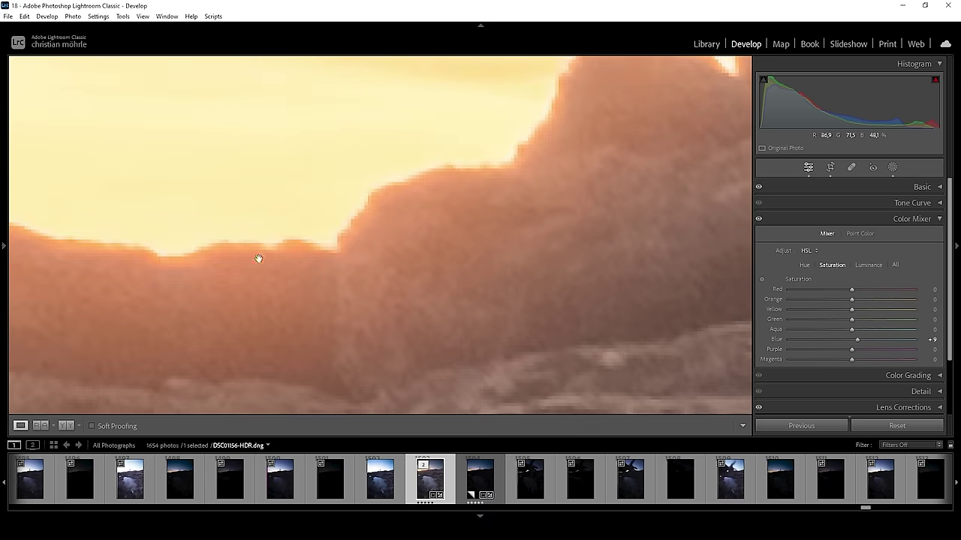
pyautogui.click(413, 239)
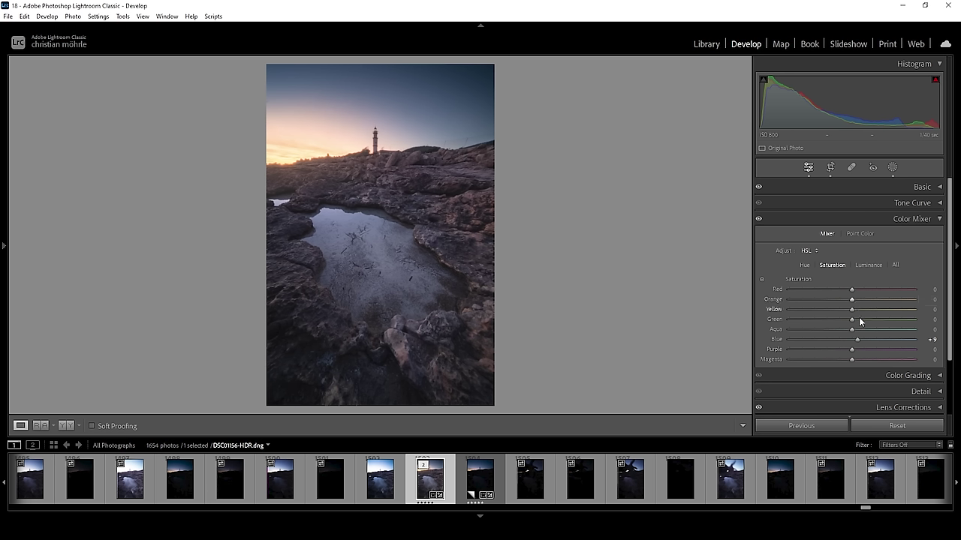
# - Reduce the Color Mixer saturation to -11 for Red, -52 for Orange and -14 for Yellow
pyautogui.moveTo(852, 300); pyautogui.dragTo(837, 300)
pyautogui.moveTo(847, 289); pyautogui.dragTo(844, 289)
pyautogui.moveTo(851, 311); pyautogui.dragTo(843, 310)
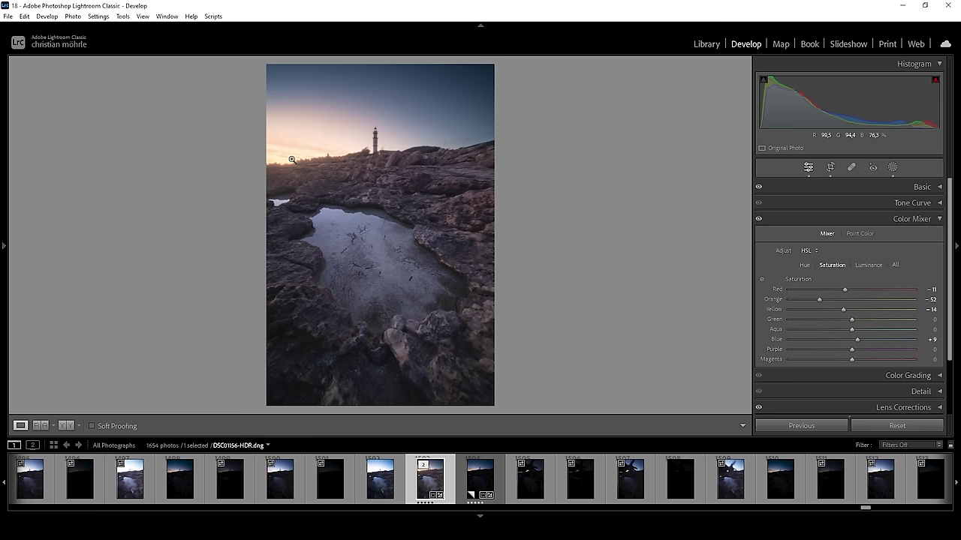
pyautogui.click(934, 220)
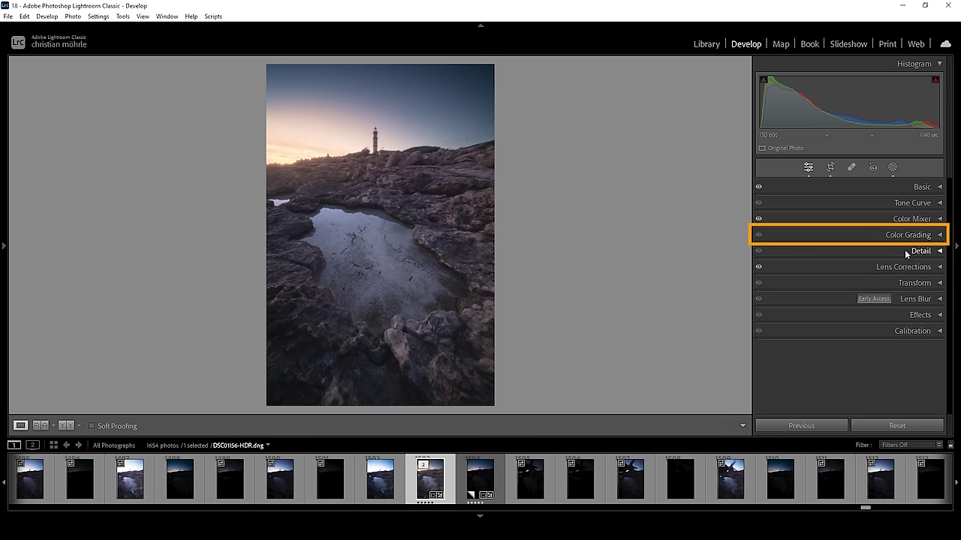
# - Open Color Grading and look through its shadows, midtones, highlights and global wheels
pyautogui.click(923, 237)
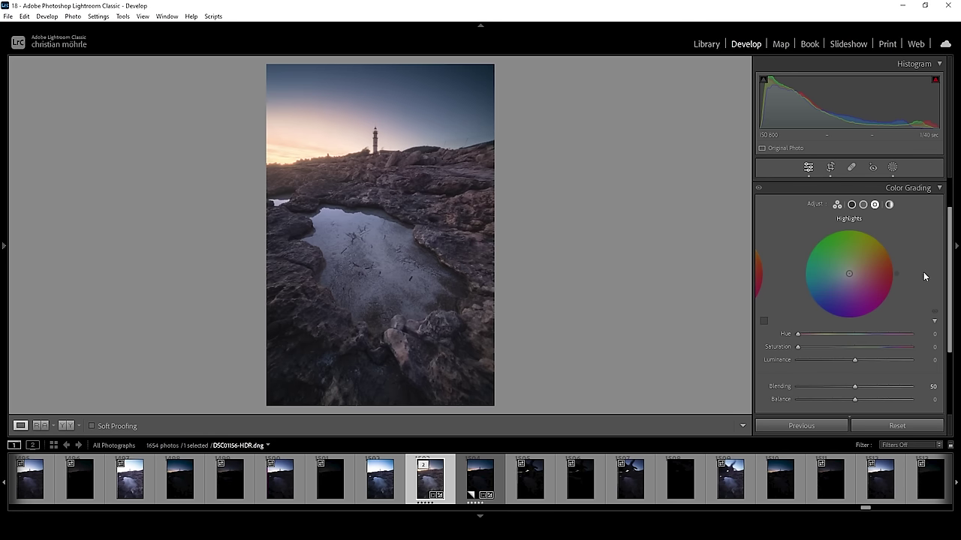
pyautogui.click(851, 205)
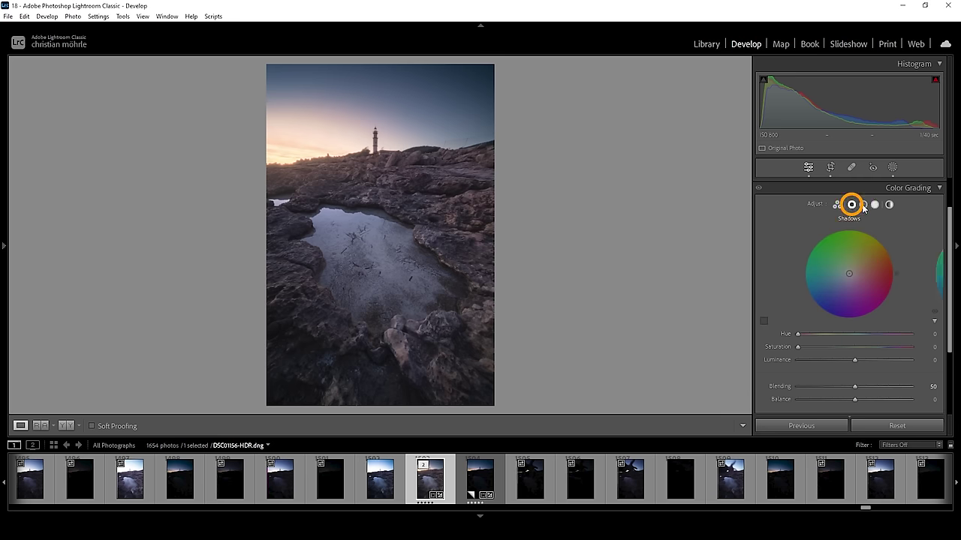
pyautogui.click(864, 205)
pyautogui.click(874, 205)
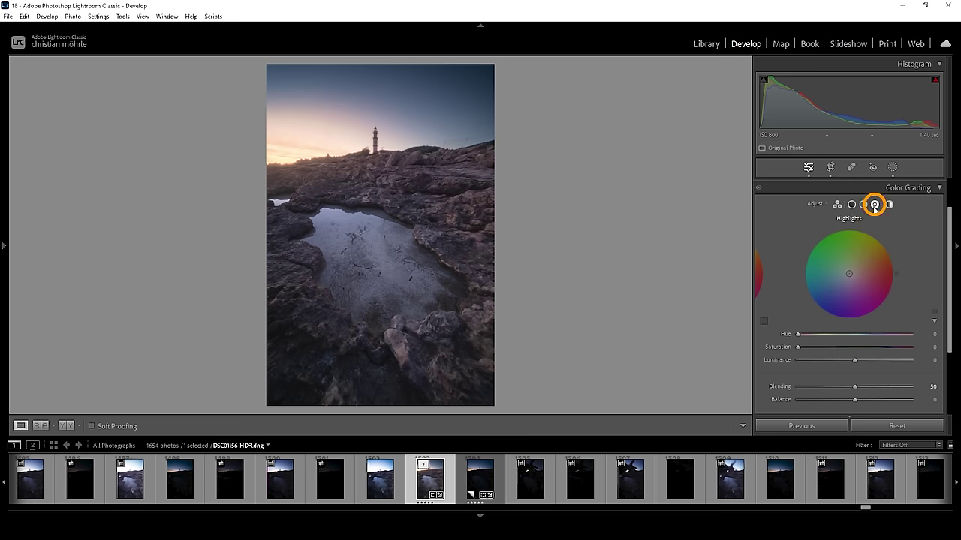
pyautogui.click(889, 204)
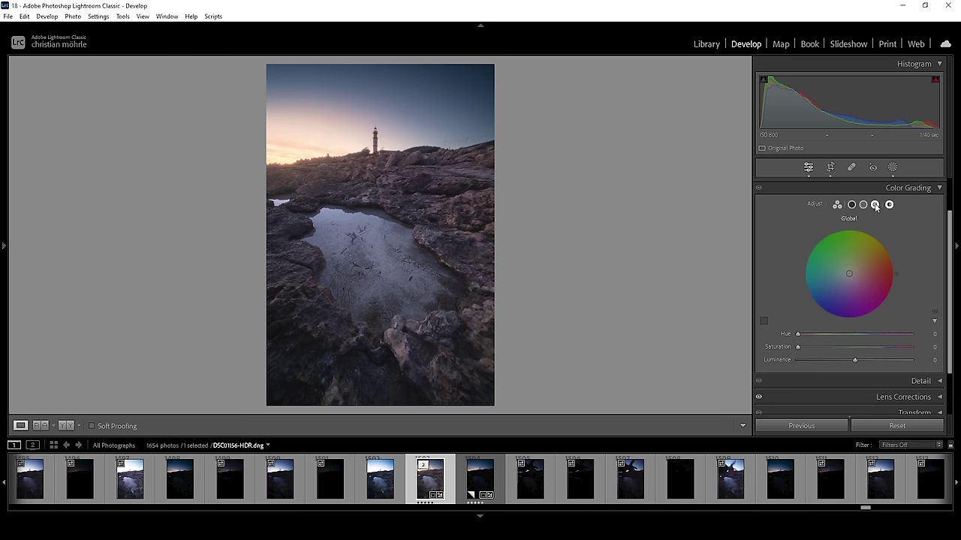
# - Grade the highlights with Hue 21 and Saturation 78
pyautogui.click(876, 206)
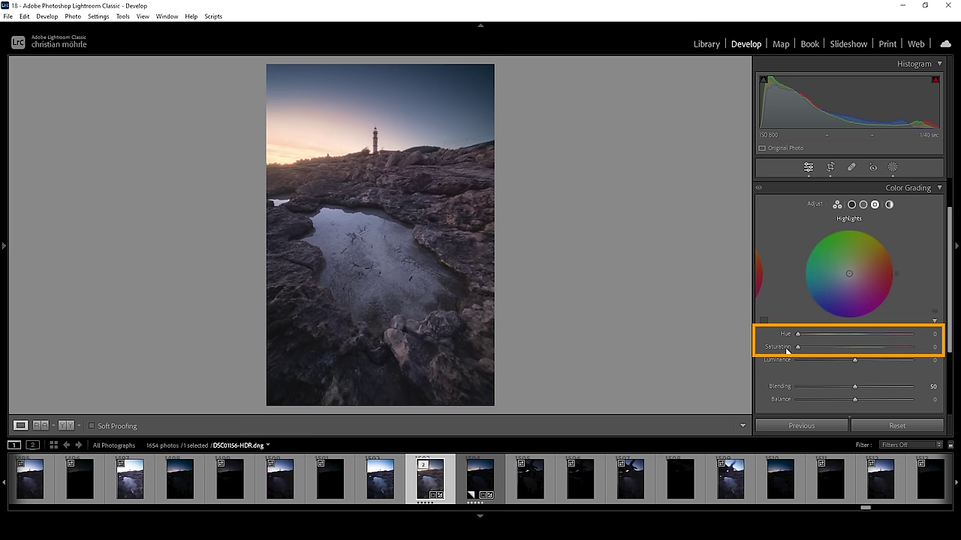
pyautogui.moveTo(797, 335); pyautogui.dragTo(804, 339)
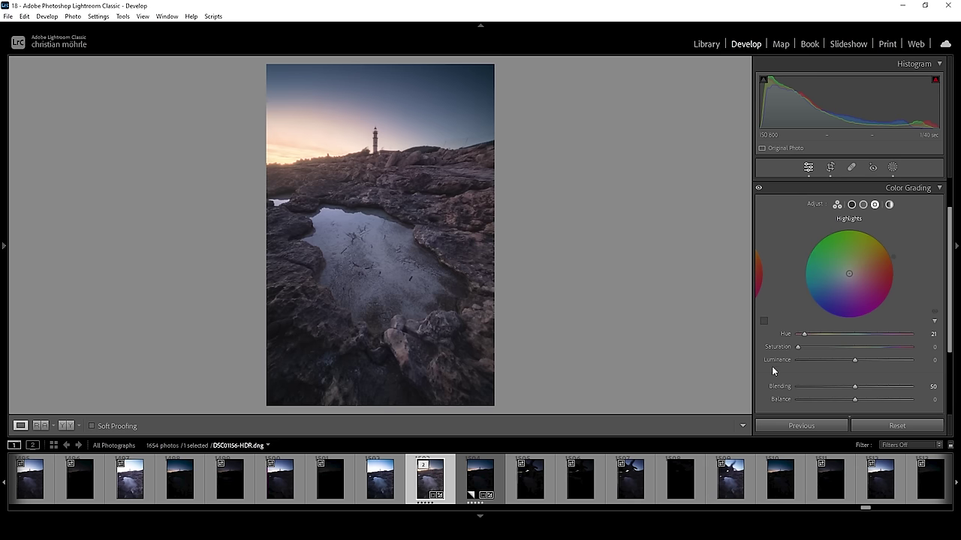
pyautogui.moveTo(798, 348); pyautogui.dragTo(880, 361)
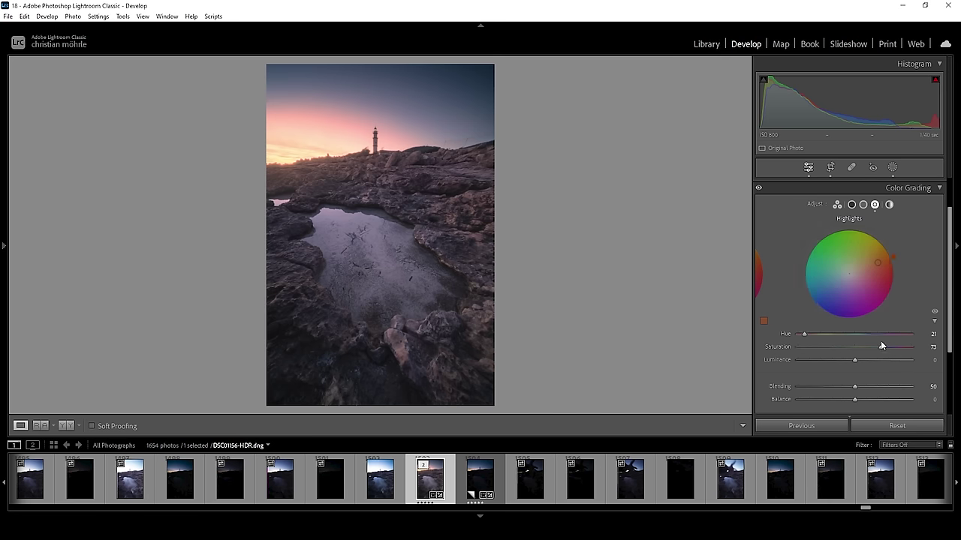
pyautogui.moveTo(879, 350); pyautogui.dragTo(887, 353)
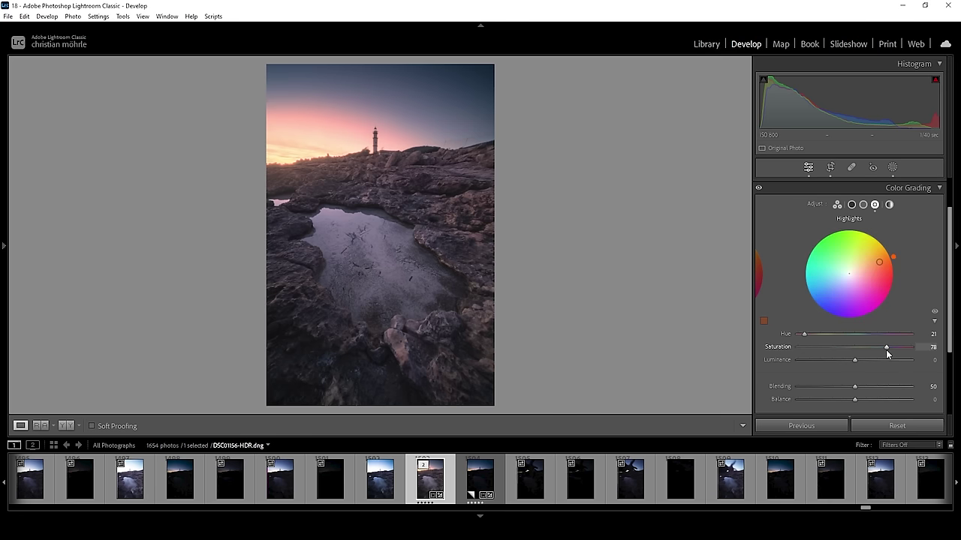
# - Compare the photo repeatedly with and without the highlight color grading
pyautogui.click(758, 189)
pyautogui.click(758, 189)
pyautogui.click(759, 189)
pyautogui.click(758, 189)
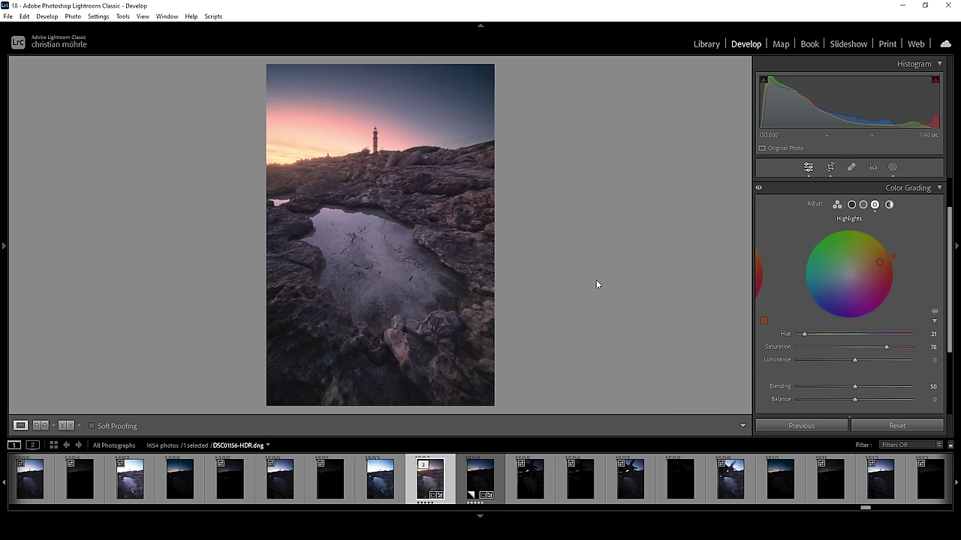
# - Grade the midtones with Hue 30 and Saturation 6
pyautogui.click(863, 205)
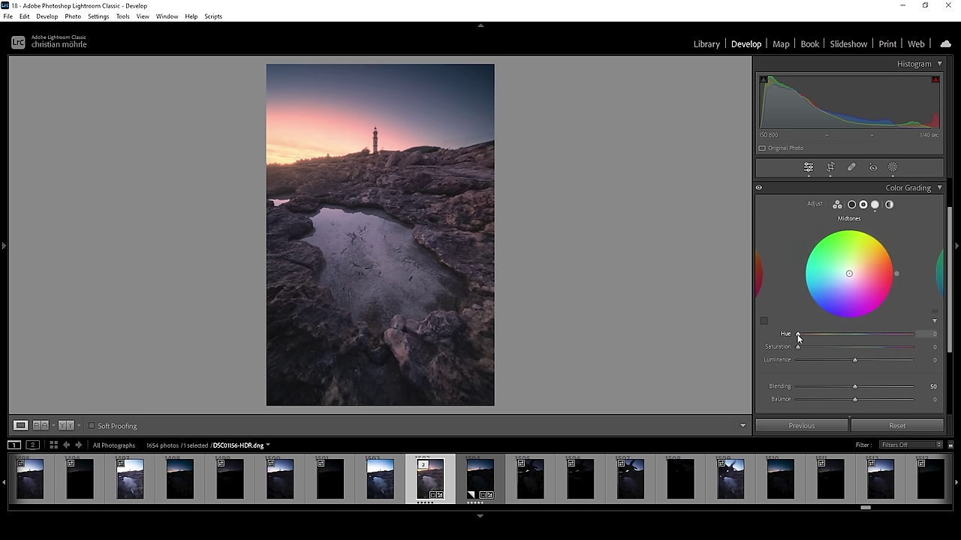
pyautogui.moveTo(798, 337); pyautogui.dragTo(806, 337)
pyautogui.moveTo(890, 249); pyautogui.dragTo(892, 254)
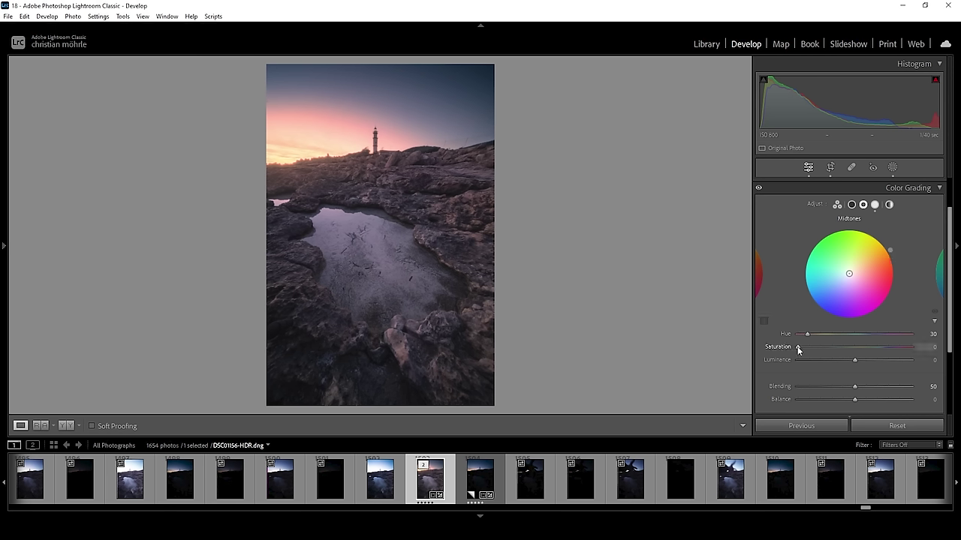
pyautogui.moveTo(797, 350); pyautogui.dragTo(860, 347)
pyautogui.moveTo(860, 347); pyautogui.dragTo(875, 345)
pyautogui.moveTo(875, 346); pyautogui.dragTo(808, 350)
pyautogui.moveTo(807, 350); pyautogui.dragTo(805, 346)
# - Grade the shadows with Hue 228, Saturation 6 and Luminance -8, comparing the photo with and without color grading
pyautogui.click(850, 205)
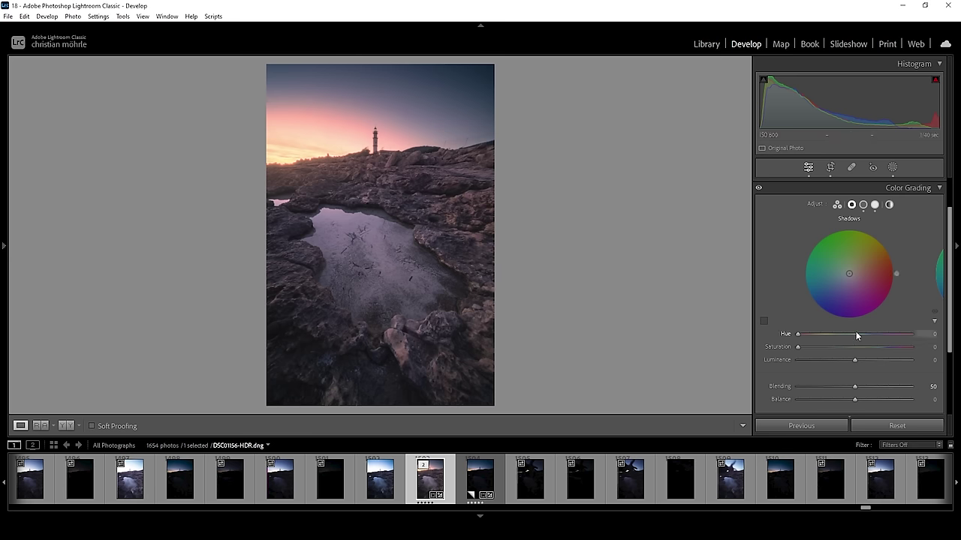
pyautogui.moveTo(797, 338); pyautogui.dragTo(870, 340)
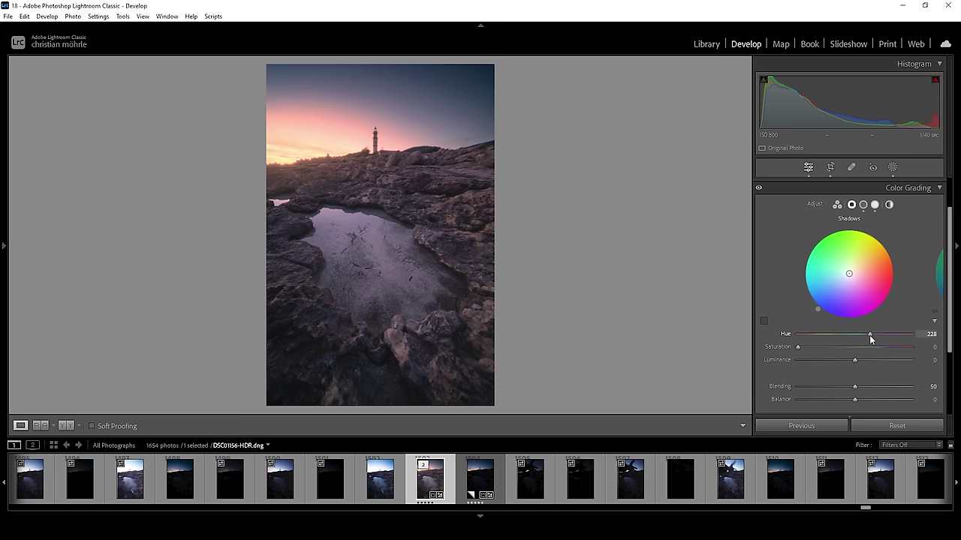
pyautogui.moveTo(797, 347); pyautogui.dragTo(834, 348)
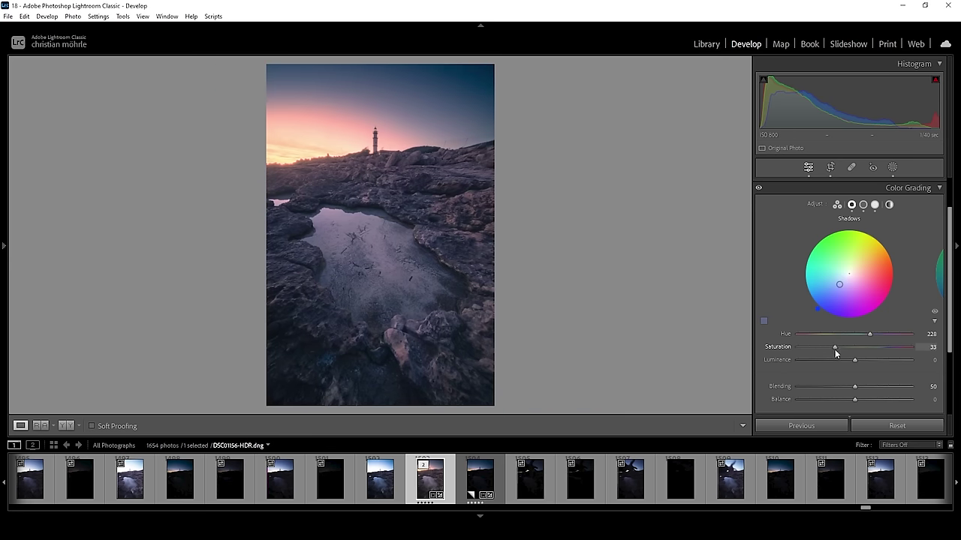
pyautogui.moveTo(835, 348); pyautogui.dragTo(807, 352)
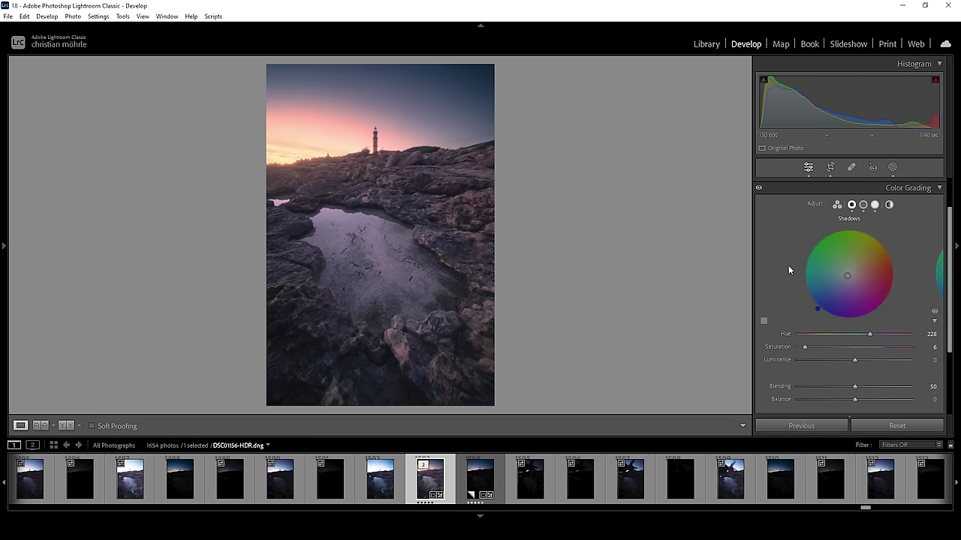
pyautogui.click(758, 191)
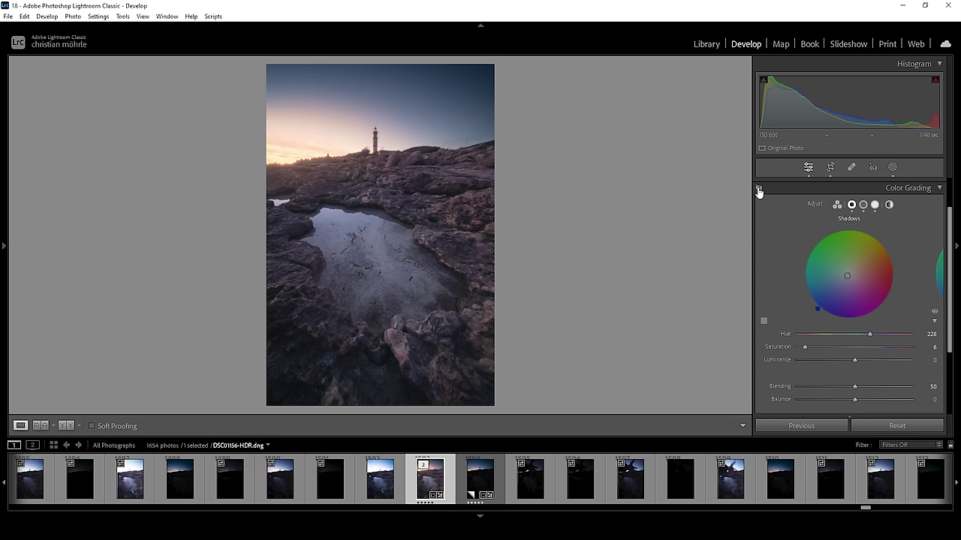
pyautogui.click(758, 191)
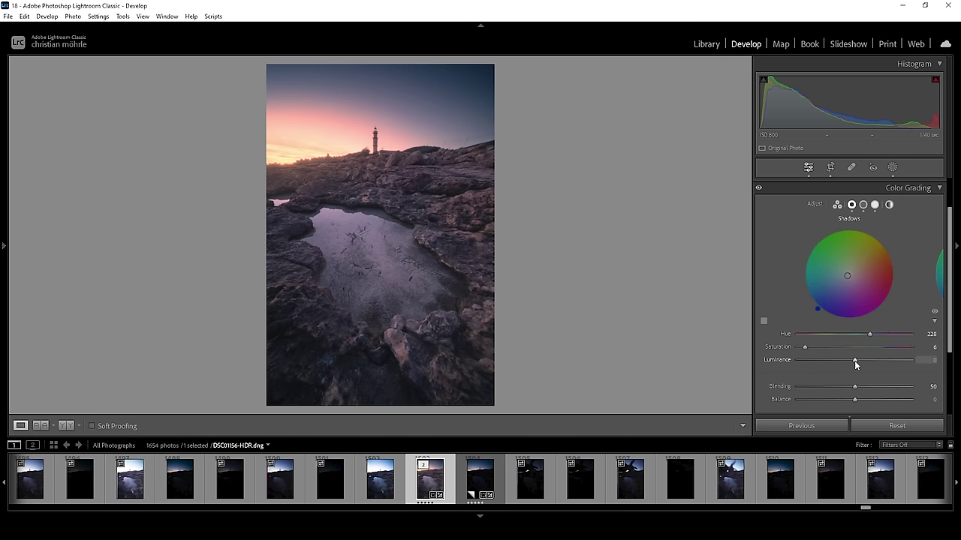
pyautogui.moveTo(855, 364)
pyautogui.mouseDown()
pyautogui.moveTo(830, 364)
pyautogui.moveTo(848, 361)
pyautogui.mouseUp()
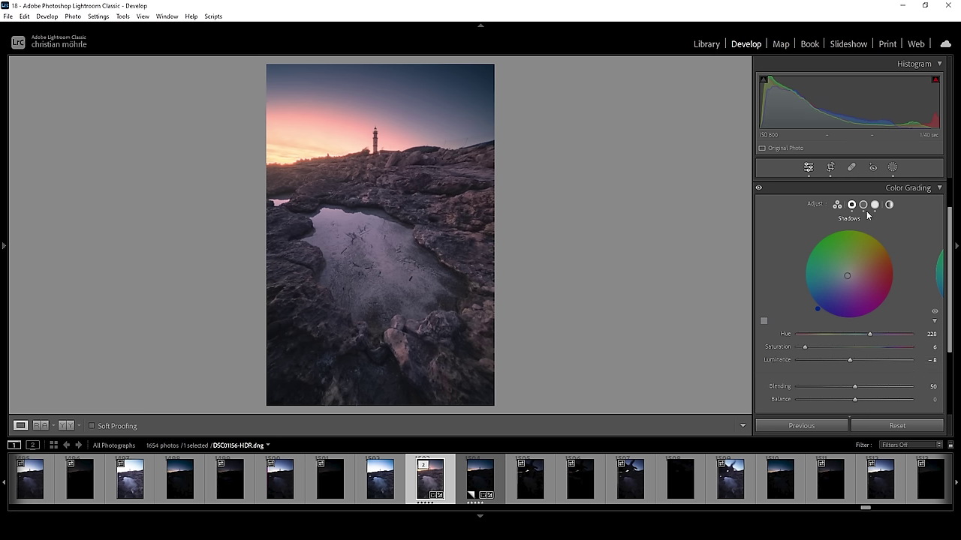
# - Try adjusting the Luminance of the midtones and return it to 0
pyautogui.click(864, 205)
pyautogui.doubleClick(852, 361)
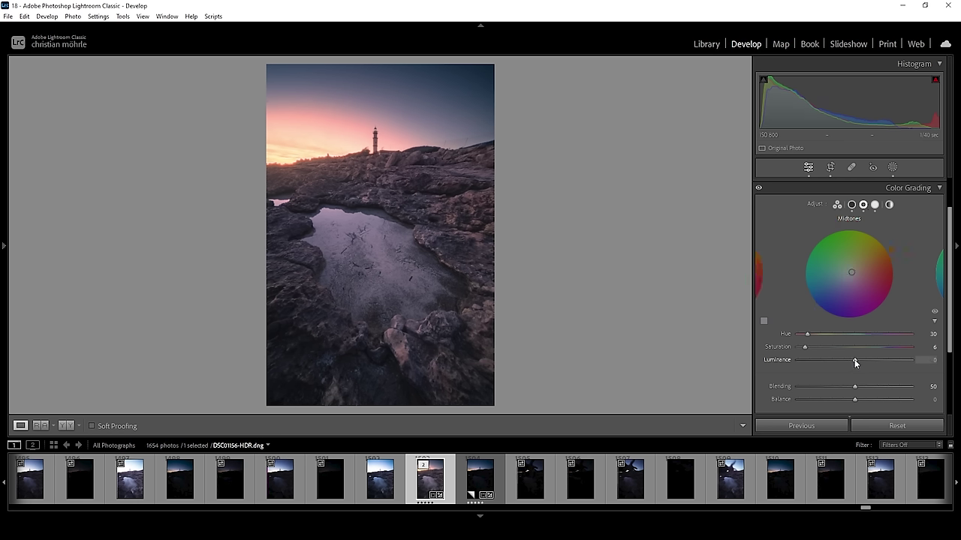
pyautogui.moveTo(855, 362)
pyautogui.mouseDown()
pyautogui.moveTo(901, 366)
pyautogui.moveTo(859, 371)
pyautogui.moveTo(854, 348)
pyautogui.mouseUp()
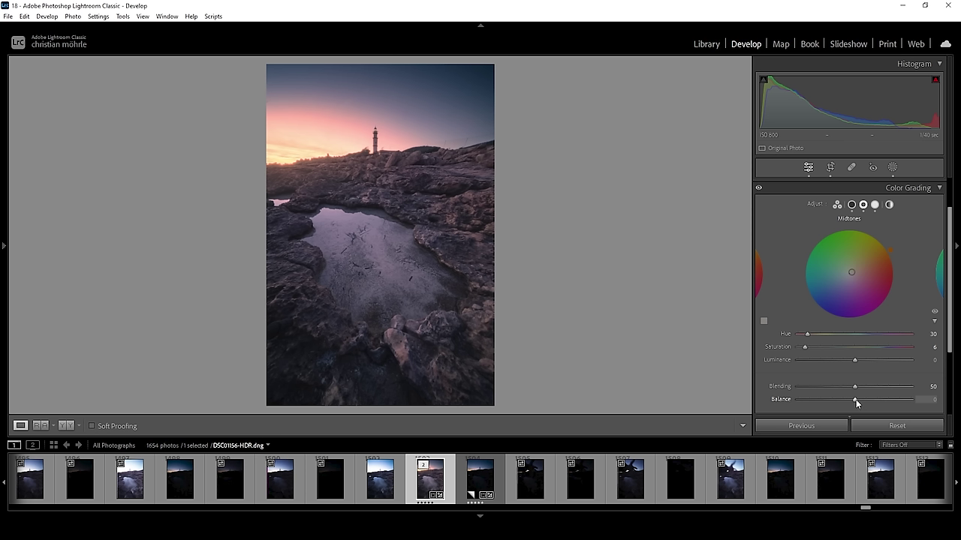
# - Set the Color Grading Balance to +9 after trying a strongly negative value
pyautogui.moveTo(855, 399); pyautogui.dragTo(808, 395)
pyautogui.doubleClick(800, 400)
pyautogui.moveTo(855, 399); pyautogui.dragTo(861, 400)
pyautogui.moveTo(860, 399); pyautogui.dragTo(862, 400)
pyautogui.moveTo(862, 399); pyautogui.dragTo(861, 399)
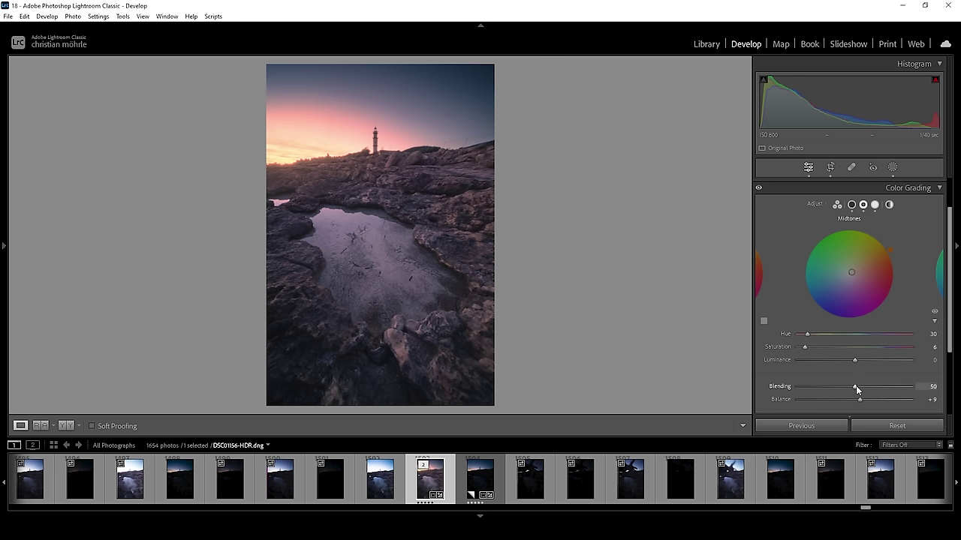
# - Try the Color Grading Blending at its low and high extremes and reset it to 50
pyautogui.moveTo(855, 385); pyautogui.dragTo(769, 388)
pyautogui.moveTo(850, 386); pyautogui.dragTo(955, 389)
pyautogui.doubleClick(911, 388)
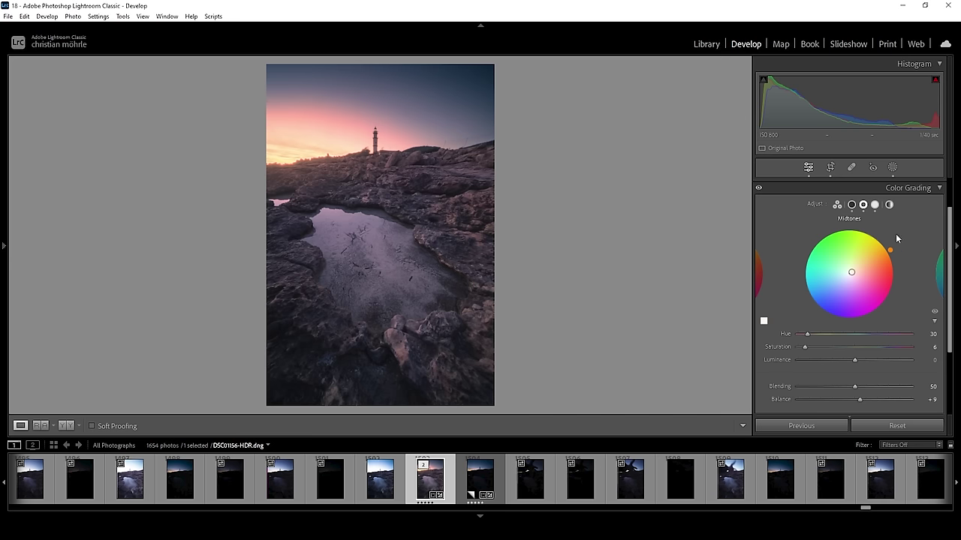
# - Apply a global color grade with Hue 30 and Saturation 4, comparing the photo with and without color grading
pyautogui.click(890, 206)
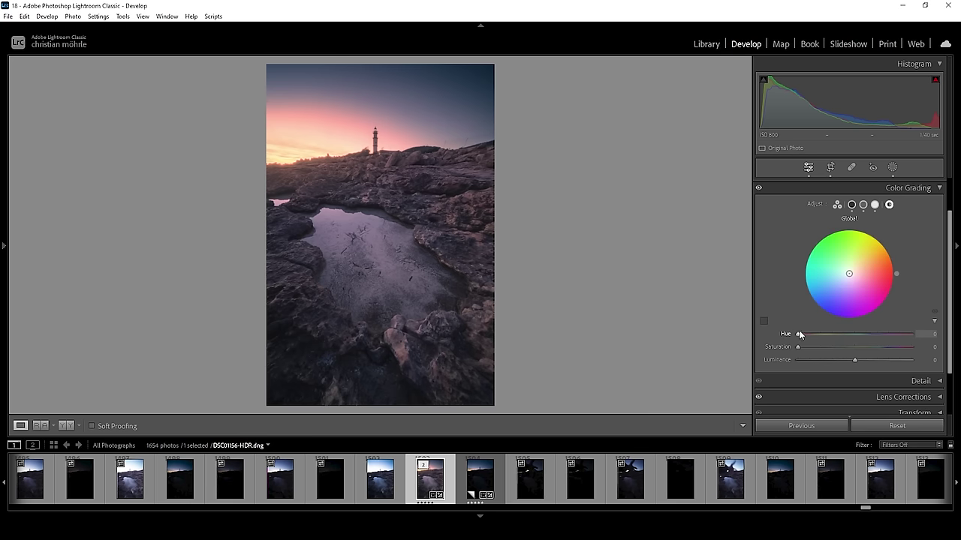
pyautogui.moveTo(799, 338)
pyautogui.mouseDown()
pyautogui.moveTo(809, 340)
pyautogui.moveTo(802, 349)
pyautogui.moveTo(845, 347)
pyautogui.moveTo(804, 347)
pyautogui.mouseUp()
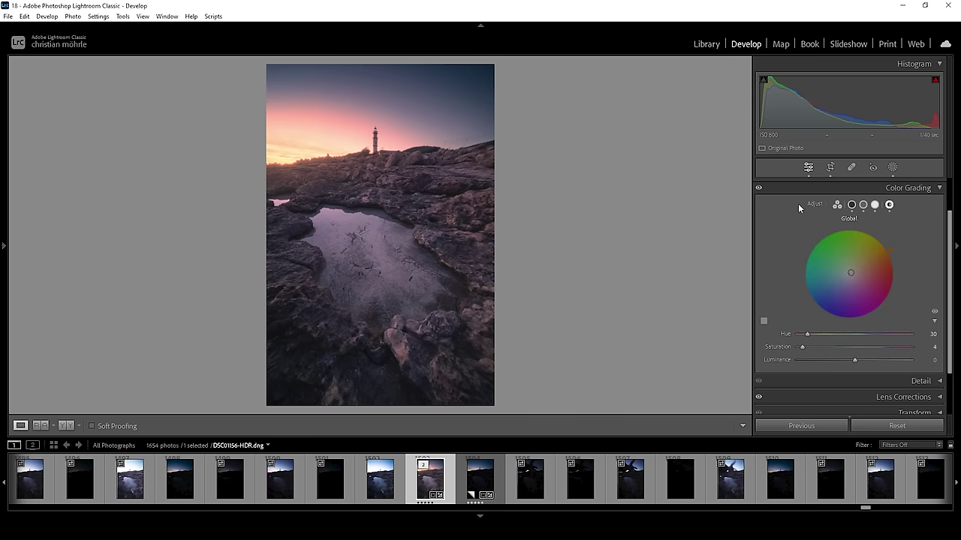
pyautogui.click(758, 191)
pyautogui.click(758, 190)
pyautogui.scroll(1, 932, 204)
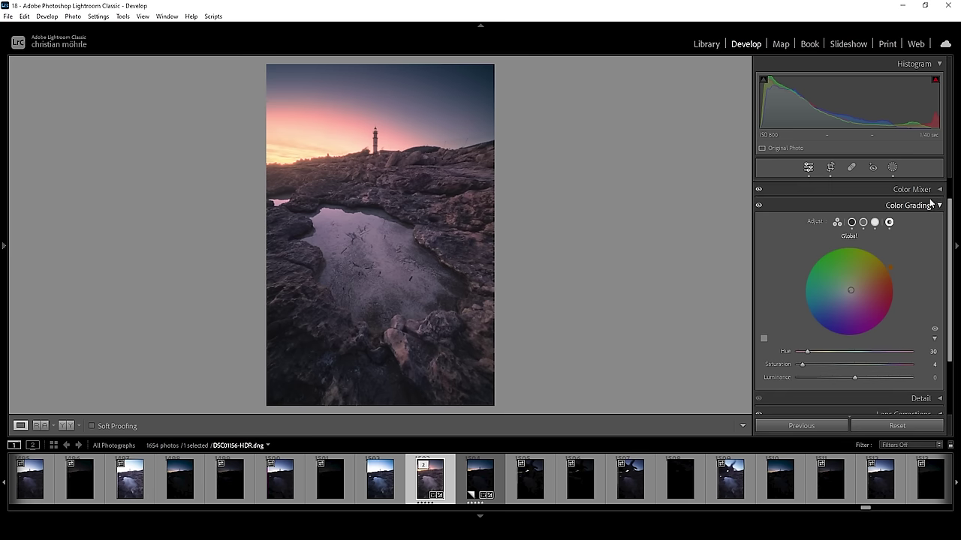
pyautogui.click(937, 204)
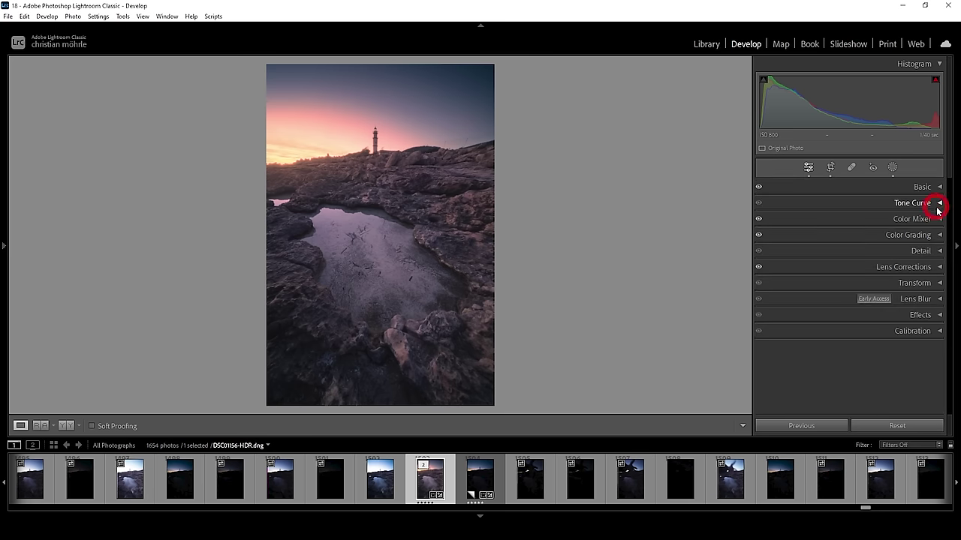
# - In Calibration, set the Blue Primary Hue to -7 and Saturation to +6, and raise the Green Primary Saturation slightly
pyautogui.click(933, 331)
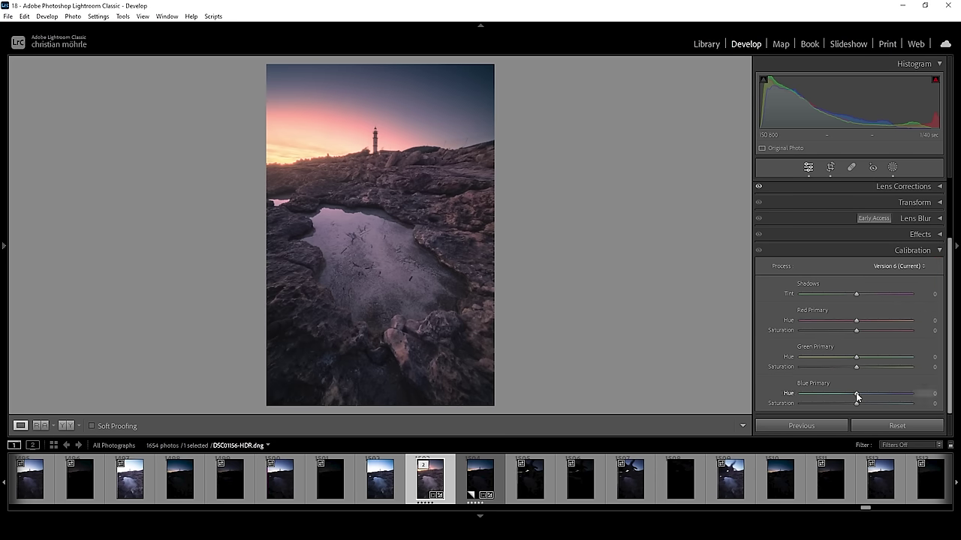
pyautogui.moveTo(856, 393); pyautogui.dragTo(860, 404)
pyautogui.moveTo(861, 404); pyautogui.dragTo(860, 404)
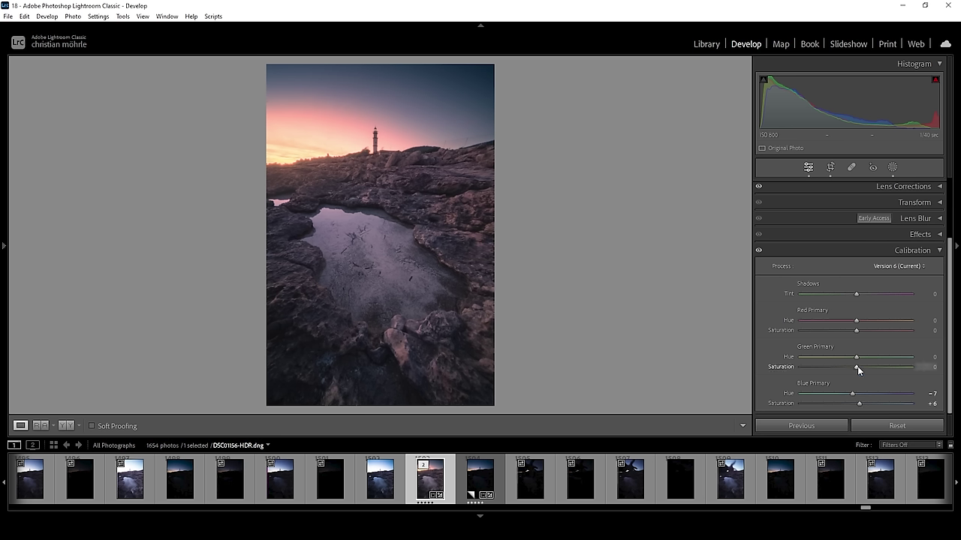
pyautogui.moveTo(861, 368); pyautogui.dragTo(864, 367)
# - Try lower Magenta, Purple and Red saturation values in the Color Mixer and reset those colors
pyautogui.moveTo(944, 268); pyautogui.dragTo(939, 222)
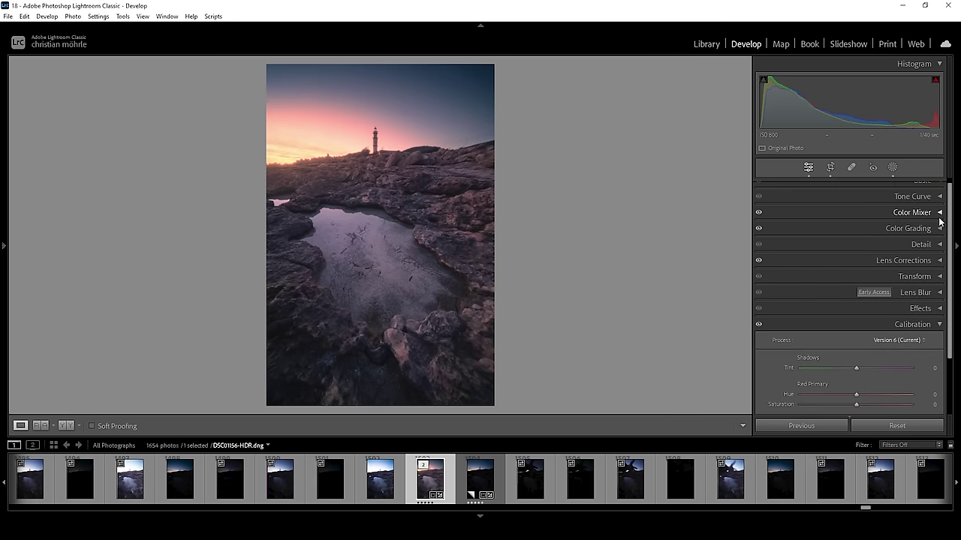
pyautogui.click(938, 213)
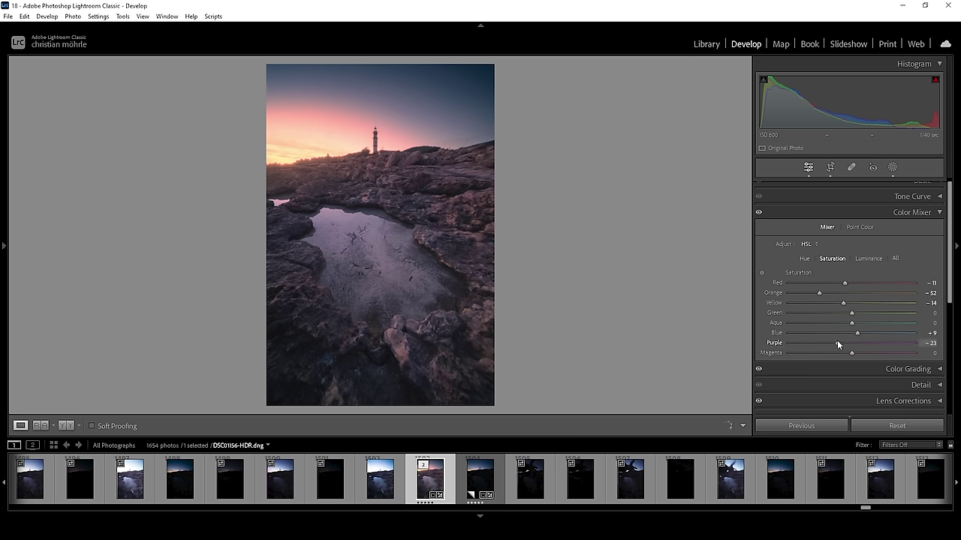
pyautogui.moveTo(851, 353); pyautogui.dragTo(829, 343)
pyautogui.moveTo(844, 284)
pyautogui.mouseDown()
pyautogui.moveTo(816, 284)
pyautogui.moveTo(829, 285)
pyautogui.mouseUp()
pyautogui.doubleClick(829, 282)
pyautogui.doubleClick(829, 343)
pyautogui.doubleClick(821, 353)
pyautogui.click(912, 212)
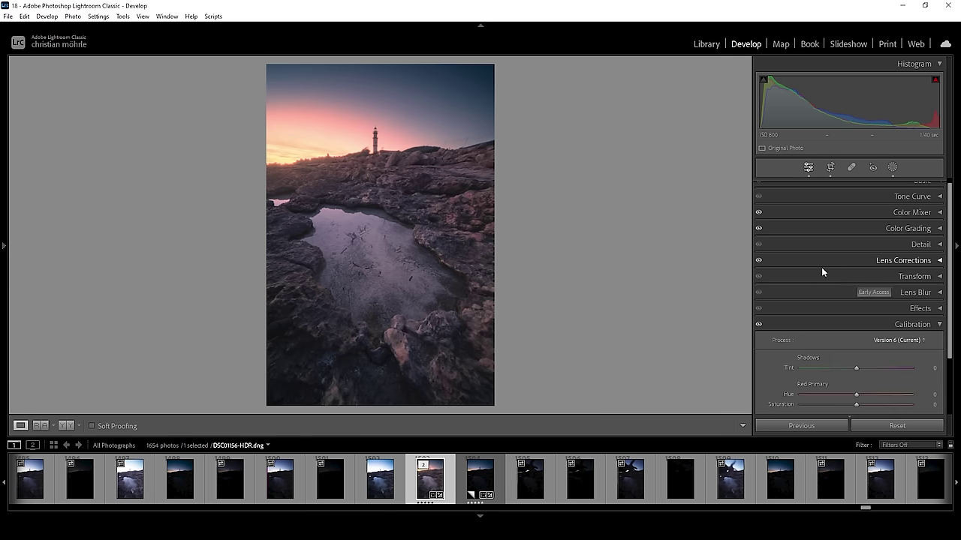
# - Sharpen the photo with Amount 63, Radius 0.5, Detail 100 and Masking 71
pyautogui.click(938, 245)
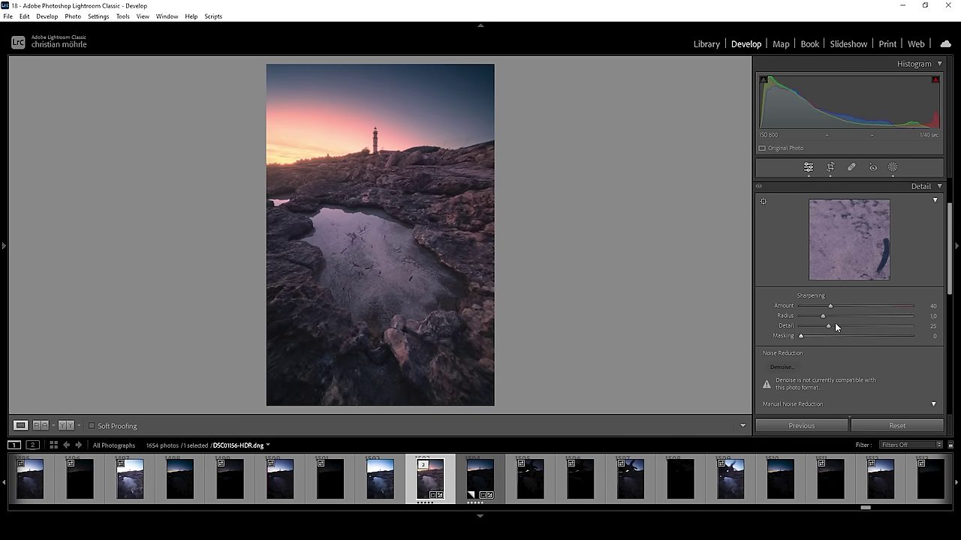
pyautogui.moveTo(821, 317); pyautogui.dragTo(767, 312)
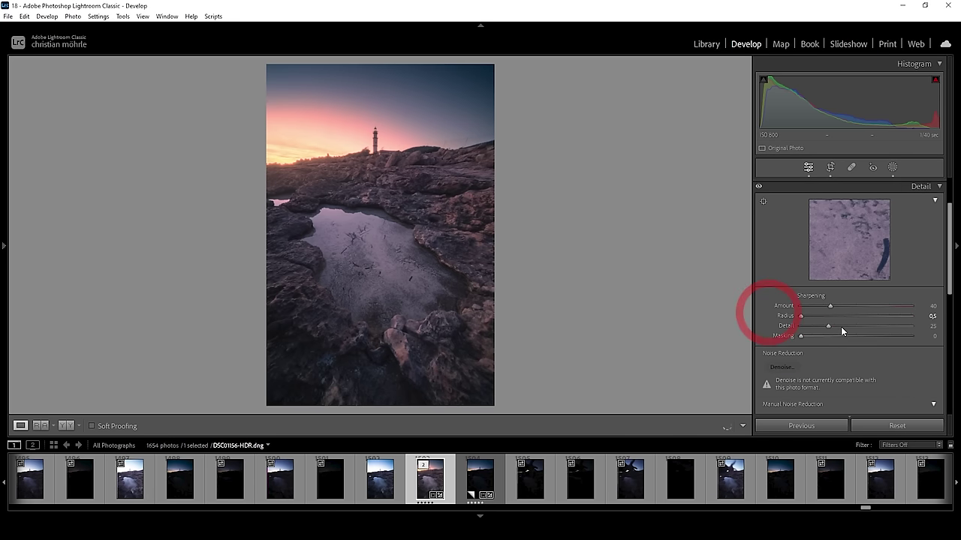
pyautogui.moveTo(827, 325); pyautogui.dragTo(917, 327)
pyautogui.moveTo(801, 336); pyautogui.dragTo(880, 338)
pyautogui.moveTo(832, 307); pyautogui.dragTo(850, 307)
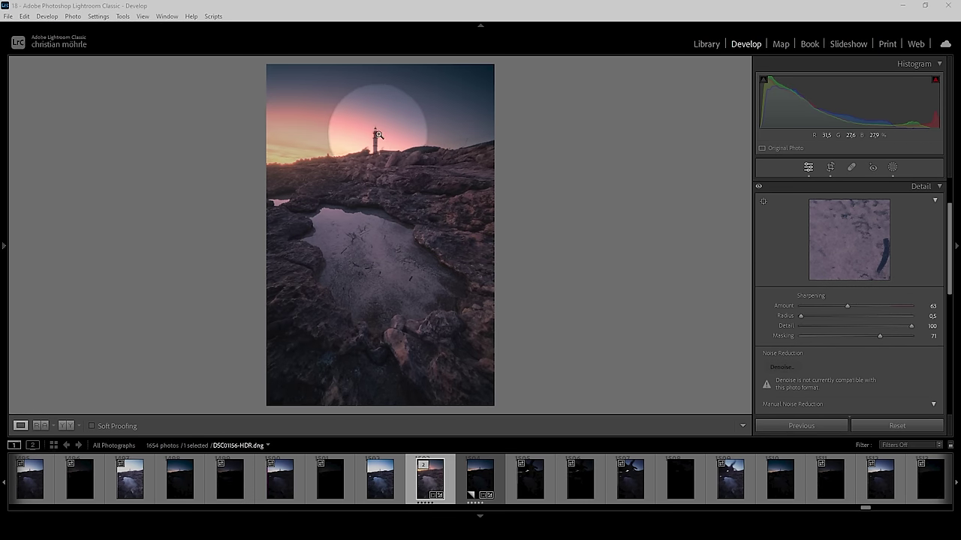
# - Select the dark exposure with the lit lighthouse together with the edited HDR photo and open both in Adobe Photoshop 2024
pyautogui.scroll(-3, 874, 480)
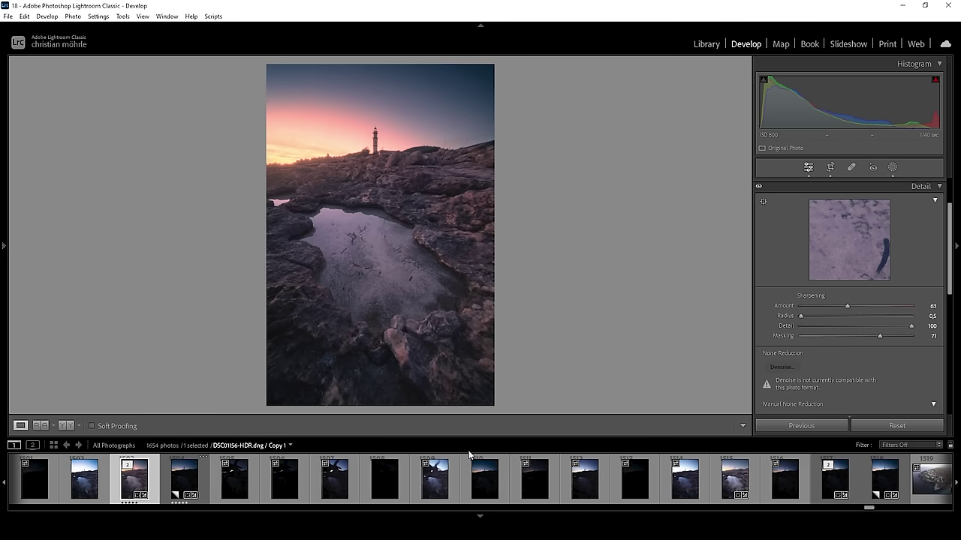
pyautogui.click(877, 481)
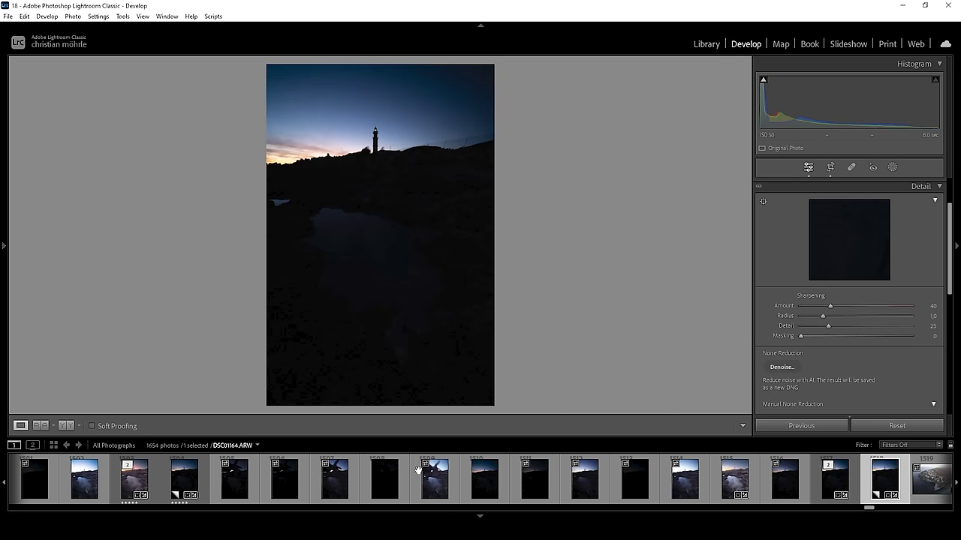
pyautogui.keyDown('ctrl'); pyautogui.click(125, 492); pyautogui.keyUp('ctrl')
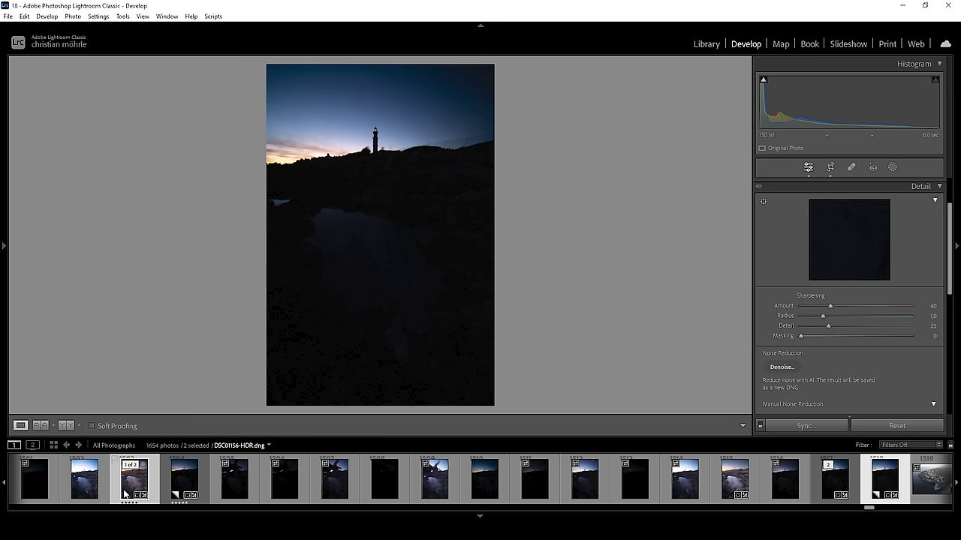
pyautogui.rightClick(125, 488)
pyautogui.moveTo(190, 252)
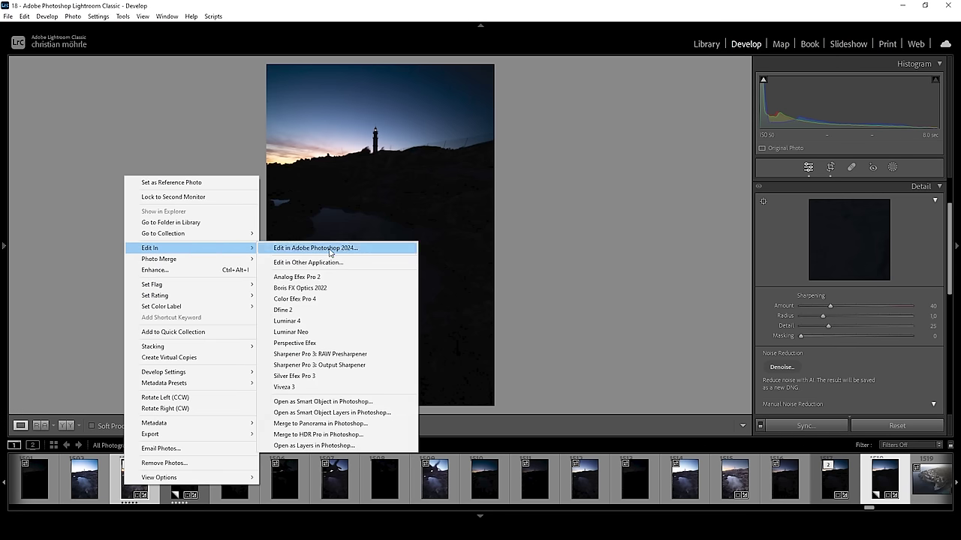
pyautogui.click(330, 249)
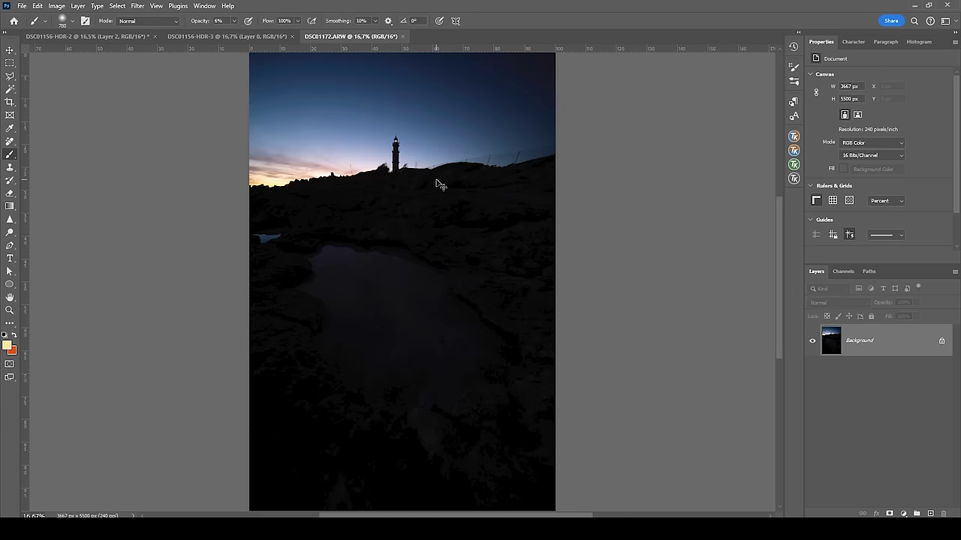
# - Copy the entire dark exposure DSC01172.ARW and paste it as a new layer into the DSC01156-HDR-3 document
pyautogui.hotkey('ctrl', 'a')
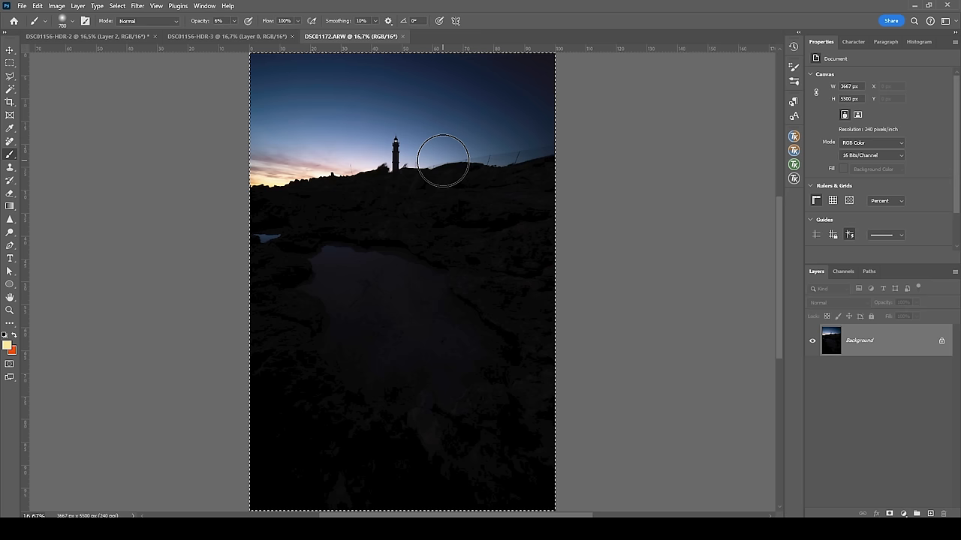
pyautogui.click(268, 36)
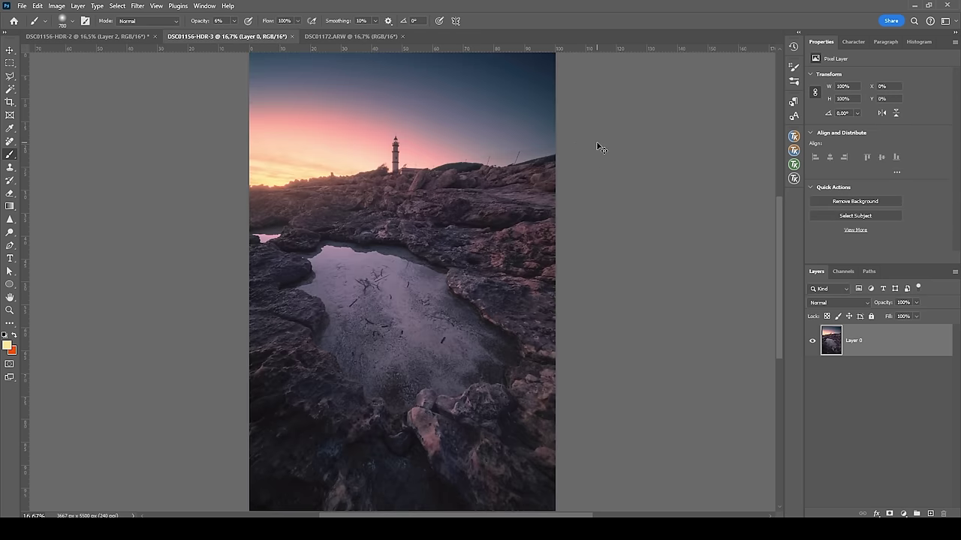
pyautogui.hotkey('ctrl', 'v')
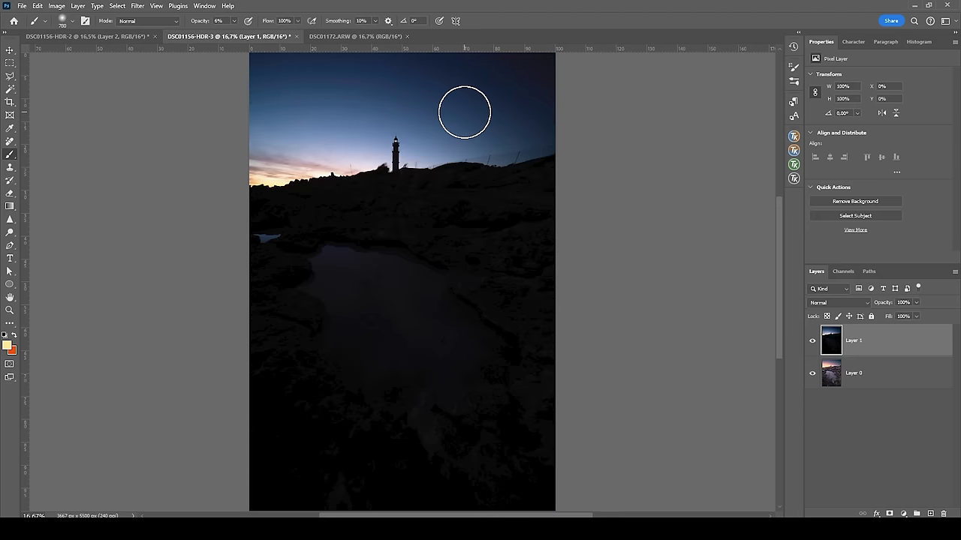
# - Try the Screen blend mode on the pasted exposure layer and compare the image with that layer hidden and shown
pyautogui.click(859, 304)
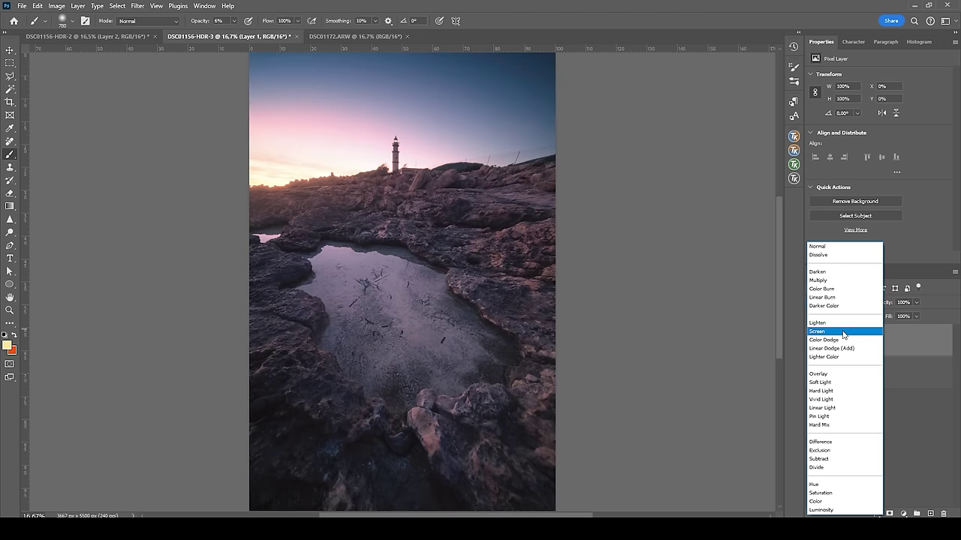
pyautogui.click(843, 330)
pyautogui.click(811, 344)
pyautogui.click(811, 342)
pyautogui.click(811, 342)
pyautogui.click(811, 342)
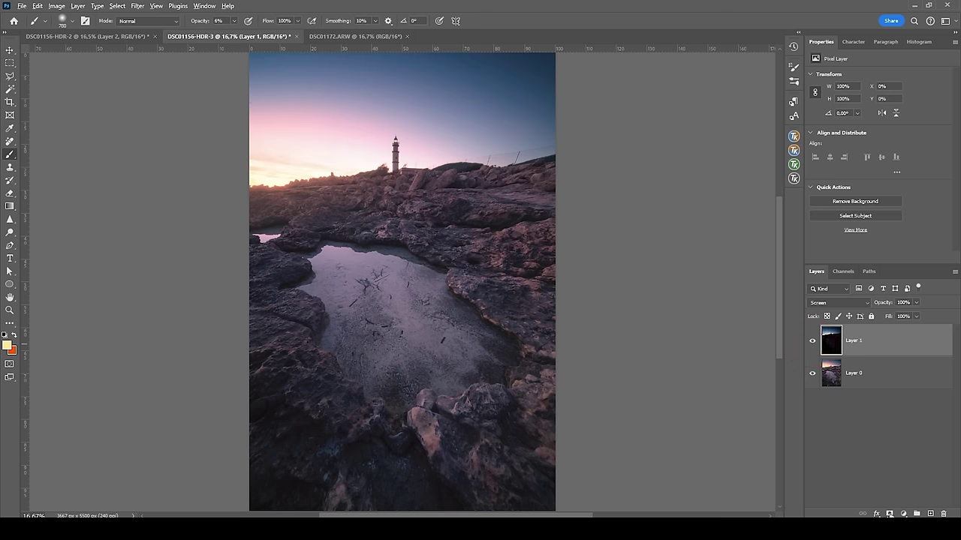
# - Hide the pasted exposure with a black layer mask and reveal only the lighthouse lamp using a small white brush at 100% opacity
pyautogui.keyDown('alt'); pyautogui.click(889, 514); pyautogui.keyUp('alt')
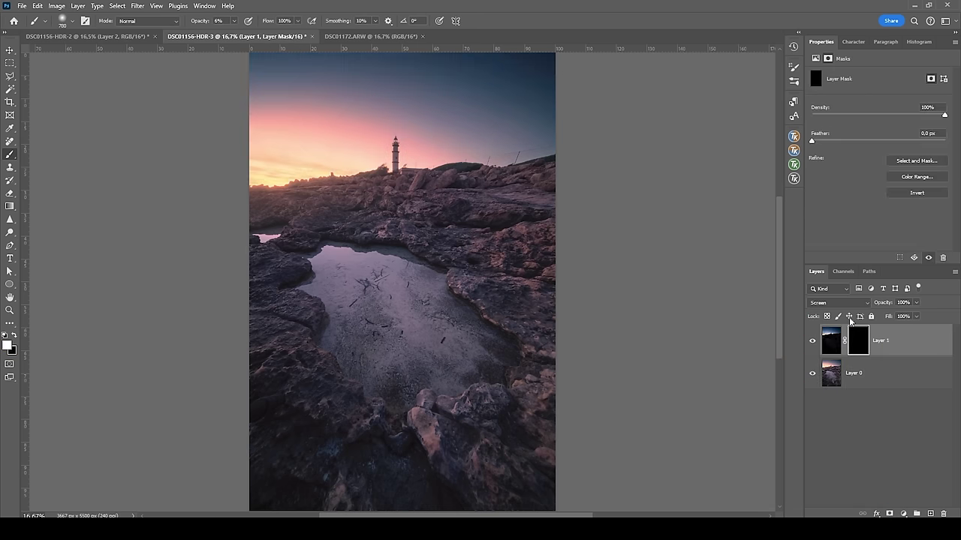
pyautogui.scroll(10, 397, 161)
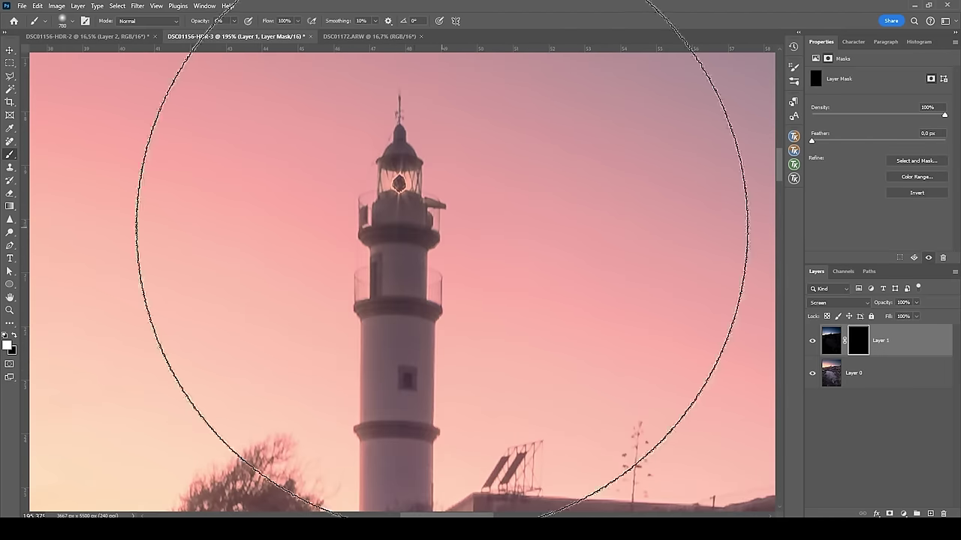
pyautogui.moveTo(442, 217)
pyautogui.mouseDown()
pyautogui.moveTo(161, 200)
pyautogui.moveTo(291, 197)
pyautogui.mouseUp()
pyautogui.click(398, 188)
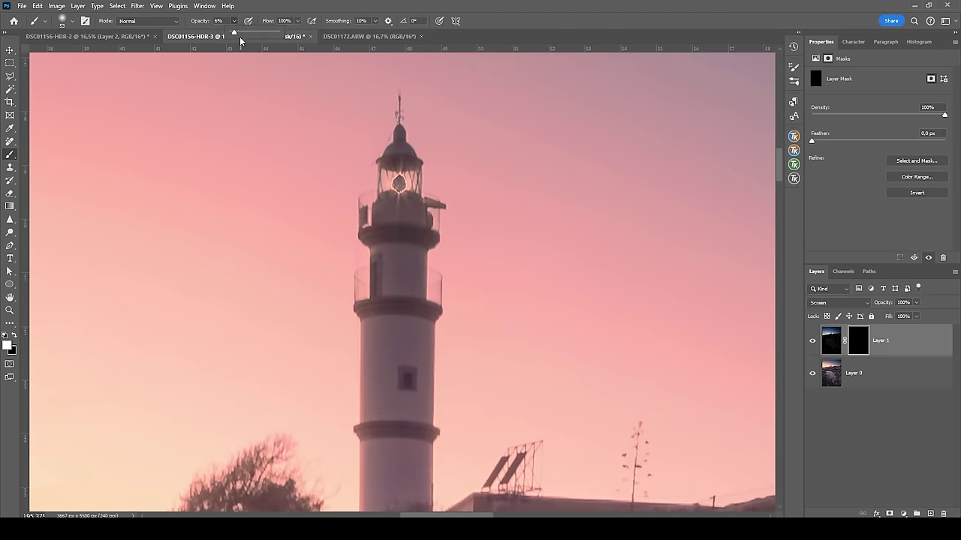
pyautogui.press('0')
pyautogui.click(398, 184)
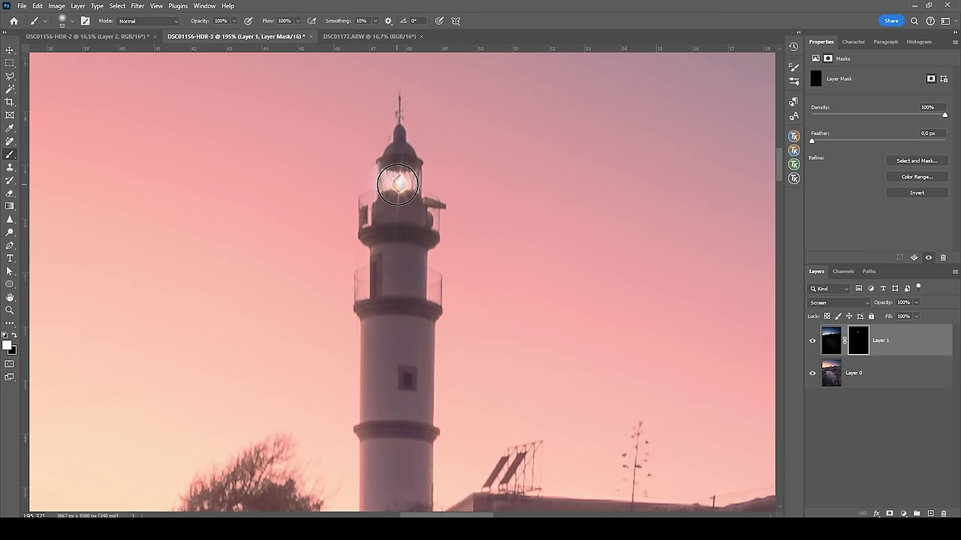
# - Change the lamp layer's blend mode to Lighten, reselect its mask and fit the whole image in view
pyautogui.scroll(-1, 437, 202)
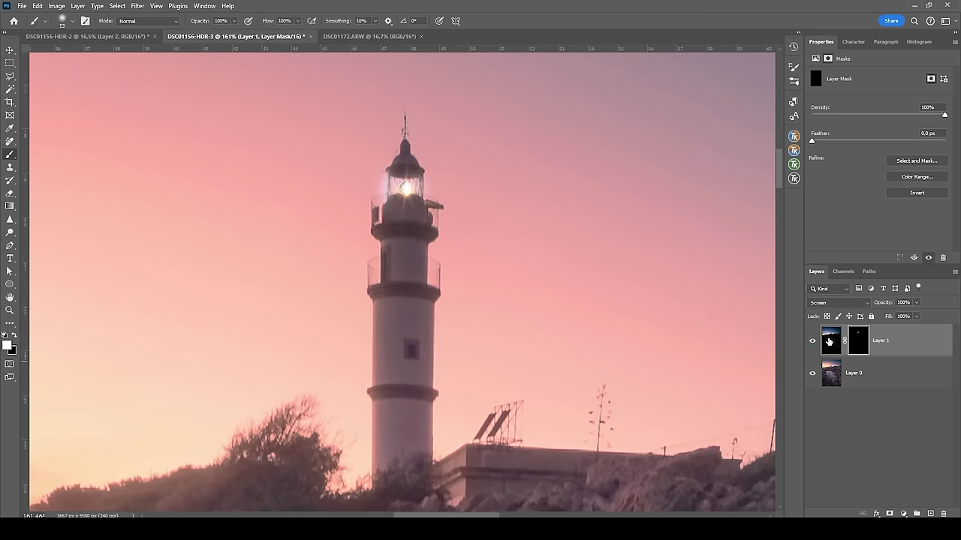
pyautogui.click(830, 341)
pyautogui.click(838, 302)
pyautogui.click(832, 324)
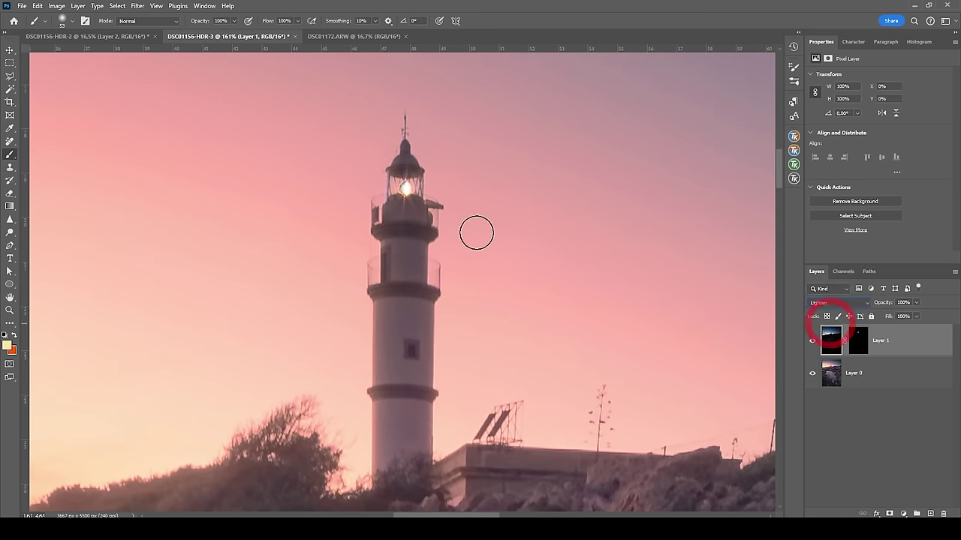
pyautogui.press('ctrl+\\')
pyautogui.hotkey('ctrl', '0')
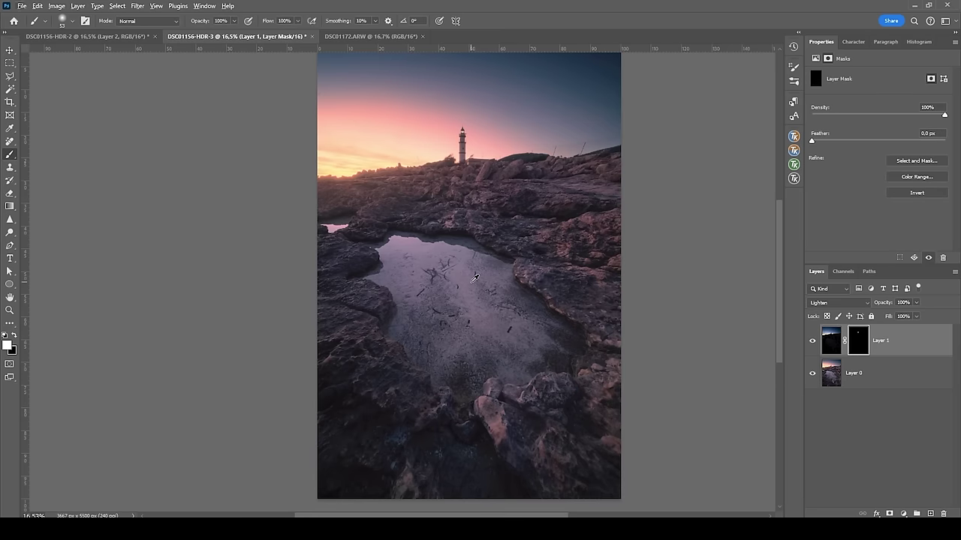
# - Add a new empty layer above the lamp layer and set its blend mode to Hard Light
pyautogui.scroll(1, 475, 278)
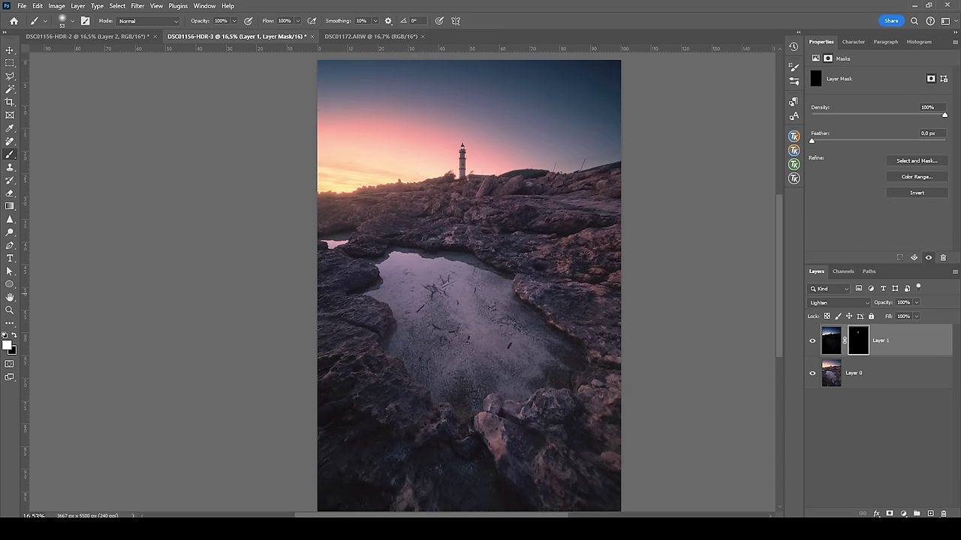
pyautogui.click(930, 513)
pyautogui.click(838, 302)
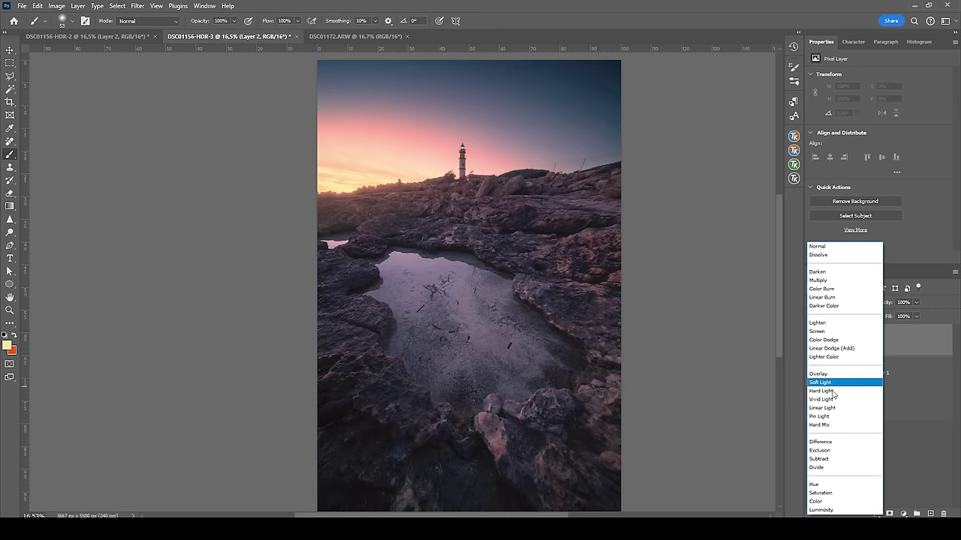
pyautogui.click(839, 391)
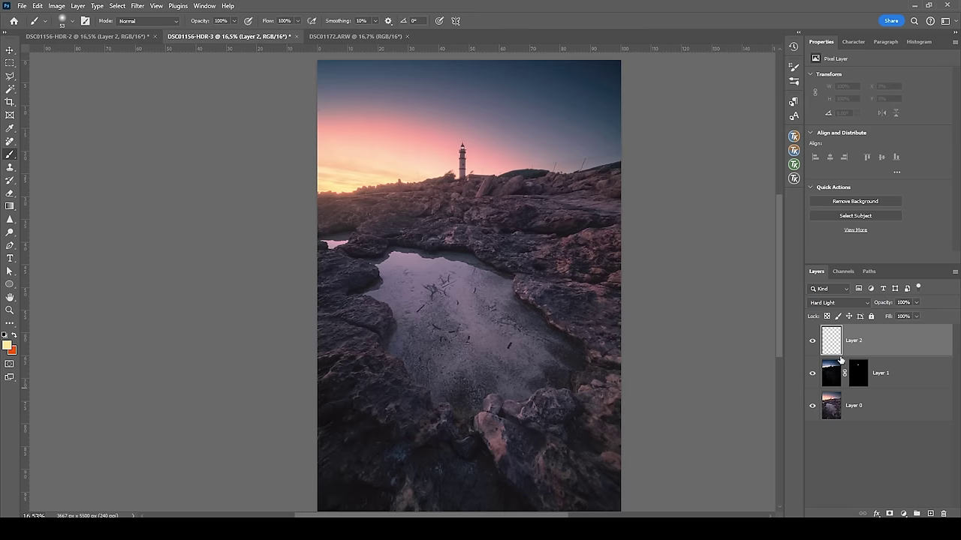
# - Paint a soft warm glow in sunset tones along the horizon up to the lighthouse, using a brush at 8% opacity
pyautogui.click(233, 20)
pyautogui.moveTo(233, 34); pyautogui.dragTo(193, 33)
pyautogui.keyDown('alt'); pyautogui.rightClick(371, 168); pyautogui.keyUp('alt')
pyautogui.keyDown('alt'); pyautogui.rightClick(349, 186); pyautogui.keyUp('alt')
pyautogui.click(331, 188)
pyautogui.click(343, 182)
pyautogui.click(353, 182)
pyautogui.keyDown('alt'); pyautogui.rightClick(371, 185); pyautogui.keyUp('alt')
pyautogui.keyDown('alt'); pyautogui.rightClick(365, 182); pyautogui.keyUp('alt')
pyautogui.click(386, 172)
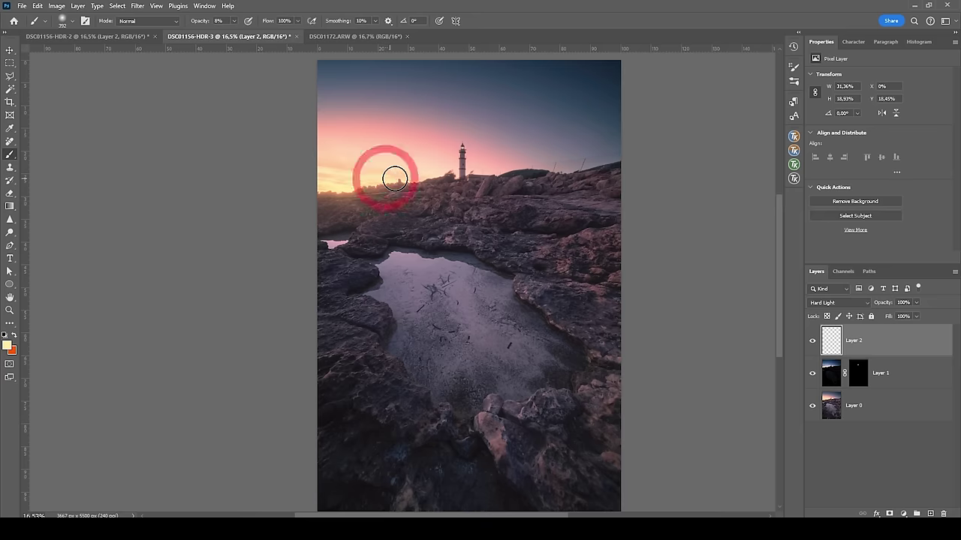
pyautogui.keyDown('alt'); pyautogui.rightClick(397, 178); pyautogui.keyUp('alt')
pyautogui.click(413, 170)
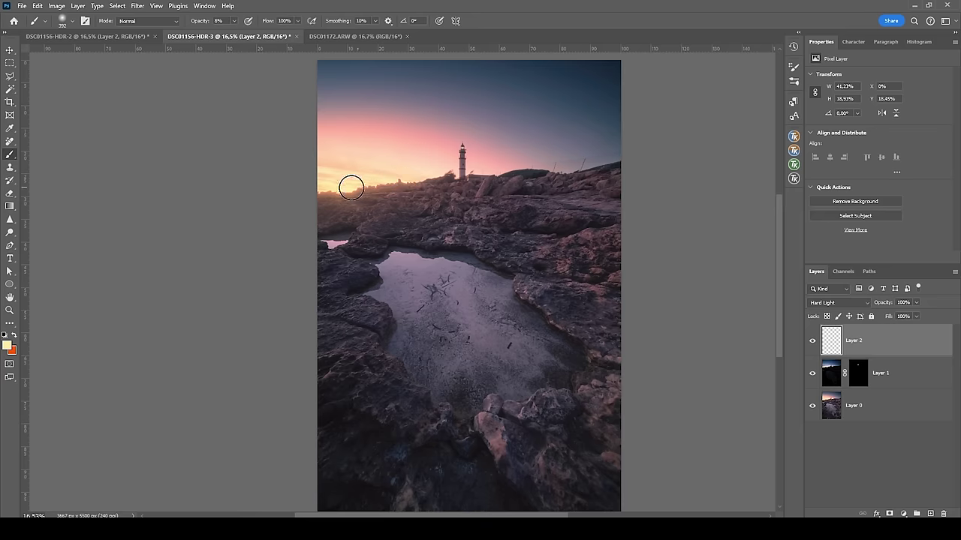
pyautogui.click(440, 180)
pyautogui.keyDown('alt'); pyautogui.rightClick(425, 172); pyautogui.keyUp('alt')
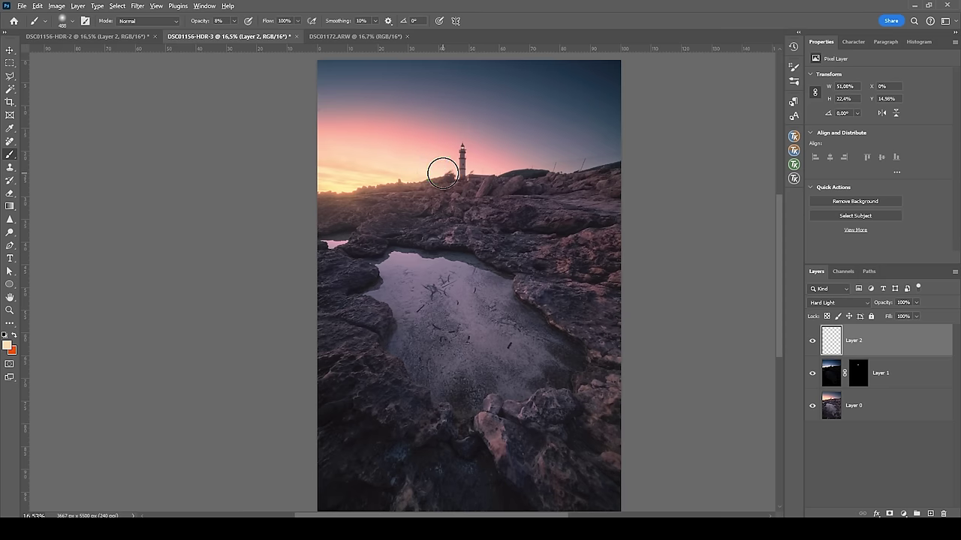
pyautogui.keyDown('alt'); pyautogui.rightClick(442, 170); pyautogui.keyUp('alt')
pyautogui.click(454, 170)
pyautogui.keyDown('alt'); pyautogui.rightClick(454, 170); pyautogui.keyUp('alt')
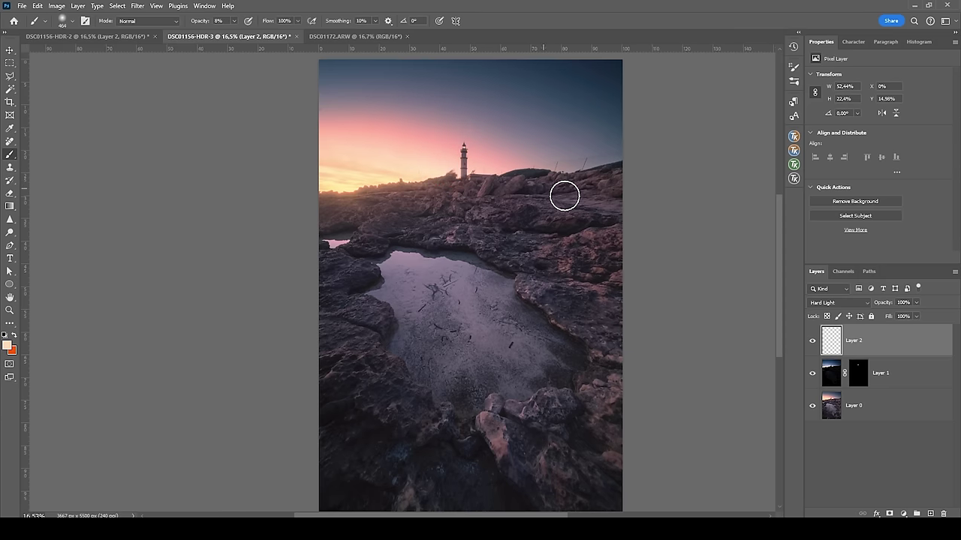